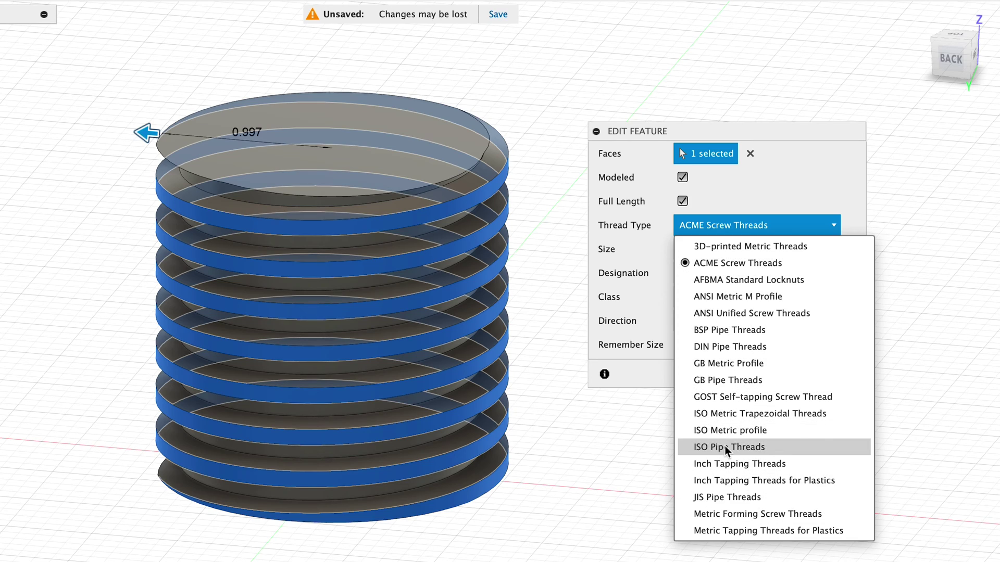
- Switch the thread to ISO Metric profile M52x5, class 6g, and zoom in on it
{"action": "left_click", "coordinate": [724, 432]}
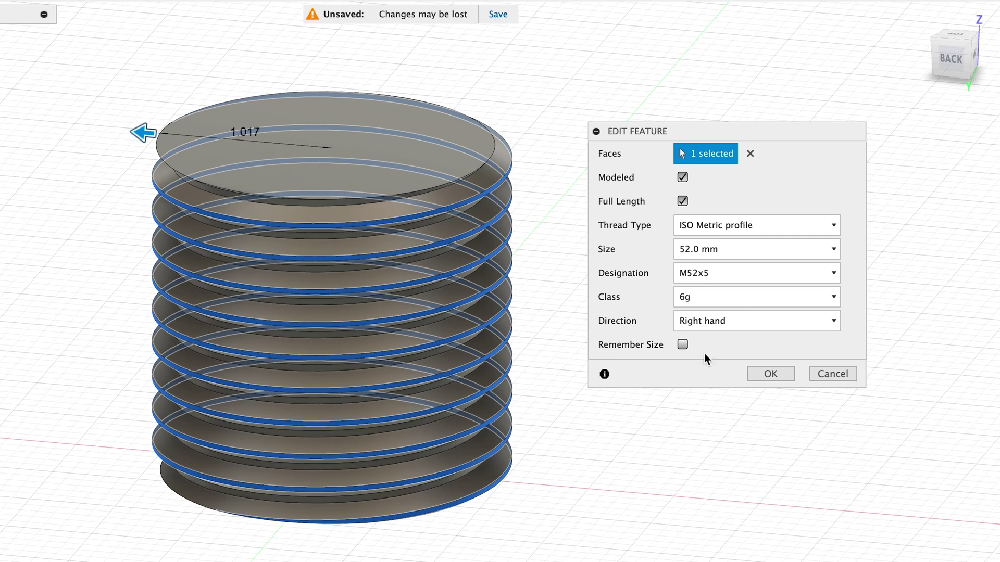
{"action": "left_click", "coordinate": [759, 378]}
{"action": "middle_click_drag", "start_coordinate": [593, 285], "coordinate": [593, 266], "text": "shift"}
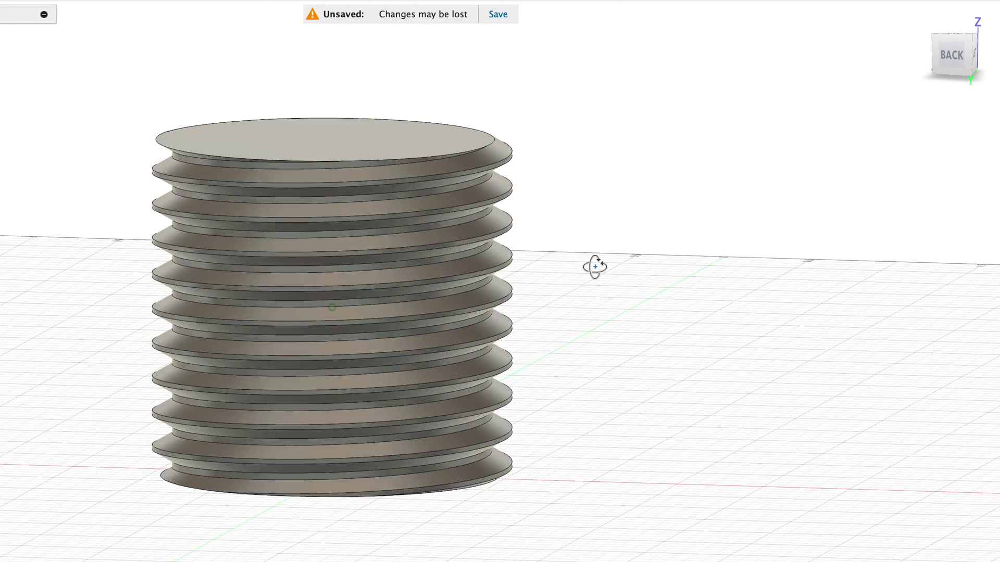
{"action": "scroll", "coordinate": [531, 186], "scroll_direction": "up", "scroll_amount": 5}
{"action": "scroll", "coordinate": [524, 174], "scroll_direction": "up", "scroll_amount": 3}
{"action": "type", "text": "s"}
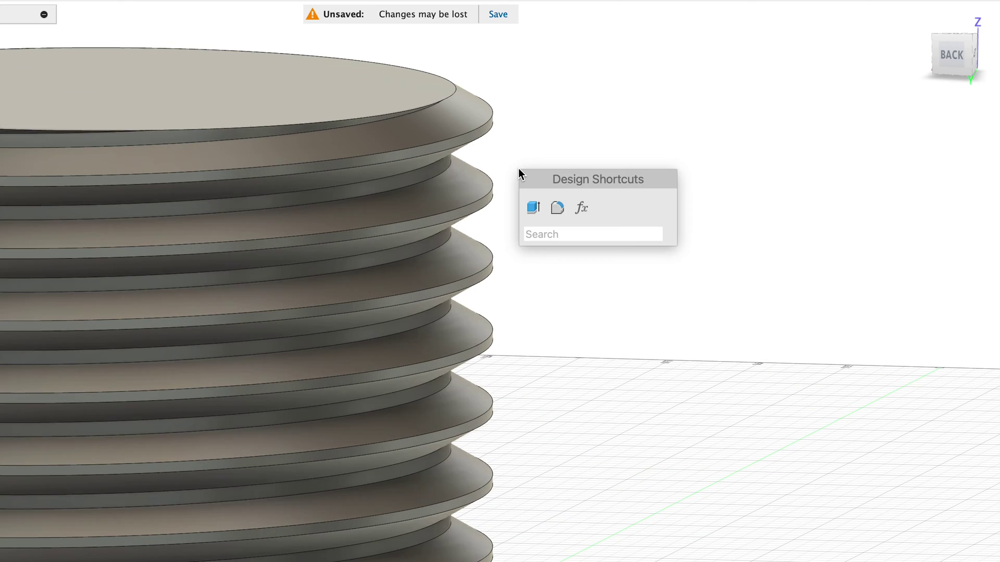
{"action": "type", "text": "f"}
{"action": "key", "text": "BackSpace"}
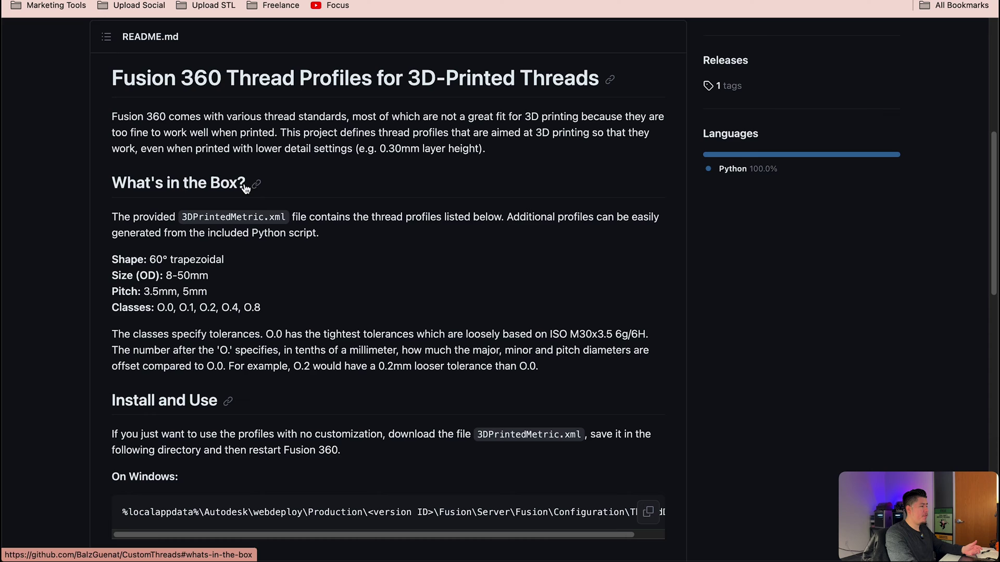
- Scroll through the README's What's in the Box and Install and Use sections
{"action": "scroll", "coordinate": [127, 84], "scroll_direction": "down", "scroll_amount": 1}
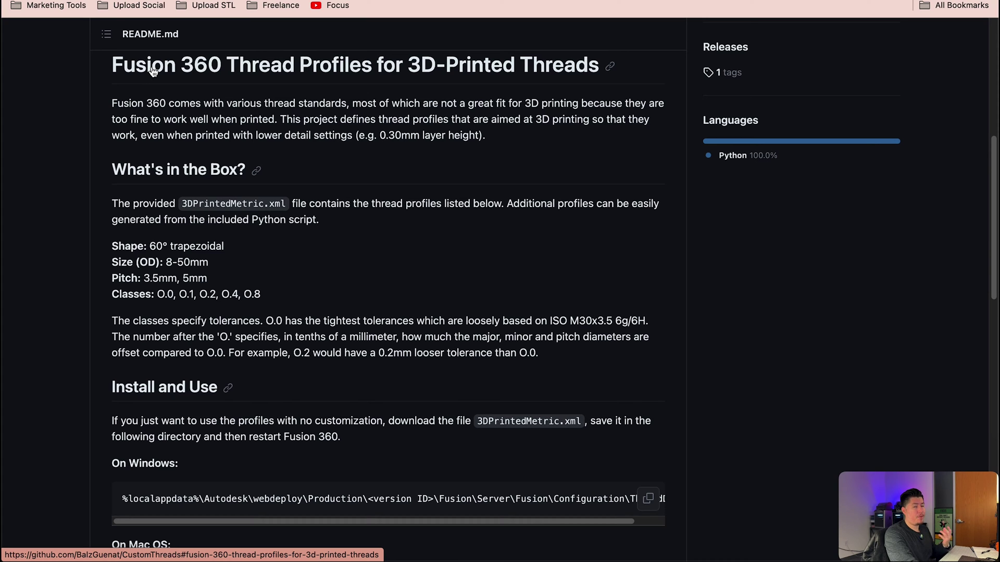
{"action": "scroll", "coordinate": [170, 208], "scroll_direction": "down", "scroll_amount": 5}
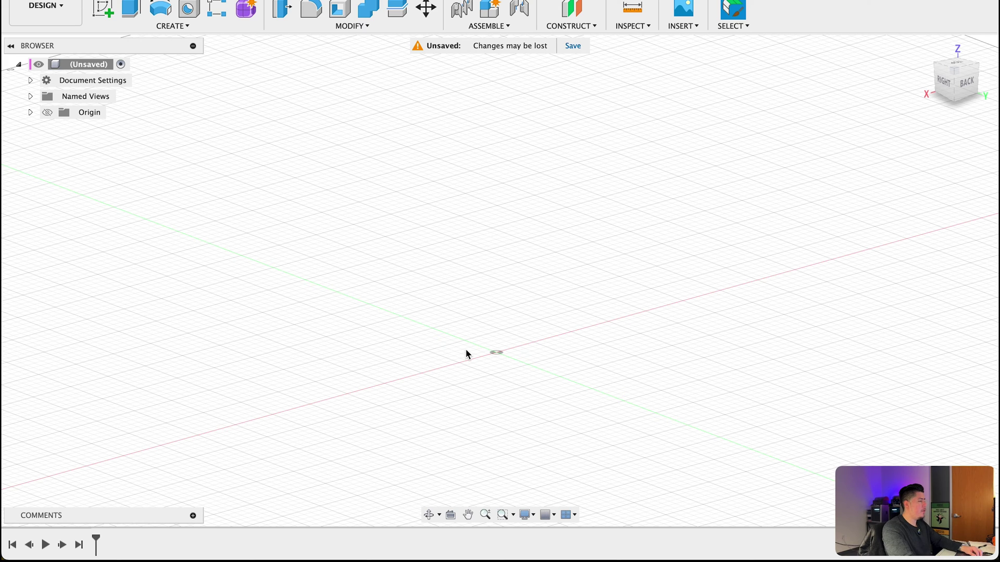
- Sketch a center-diameter circle at the origin on the XY plane
{"action": "left_click", "coordinate": [103, 10]}
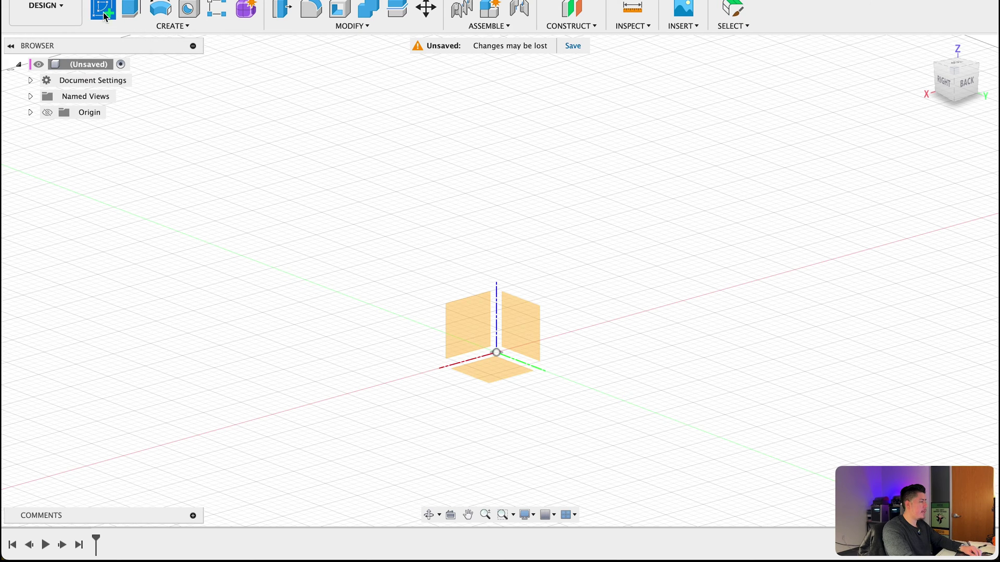
{"action": "middle_click_drag", "start_coordinate": [352, 295], "coordinate": [340, 246], "text": "shift"}
{"action": "left_click", "coordinate": [457, 319]}
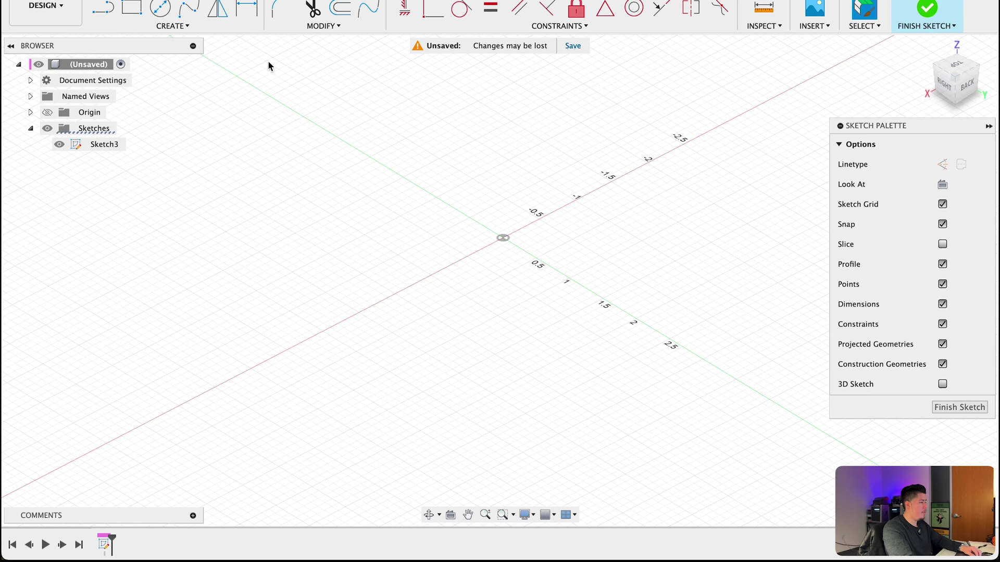
{"action": "left_click", "coordinate": [160, 8]}
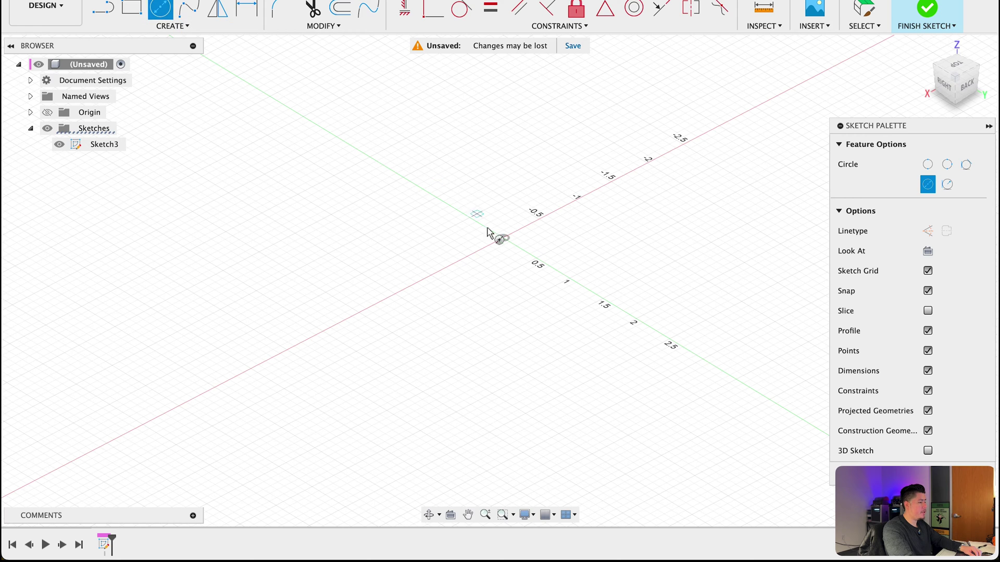
{"action": "left_click", "coordinate": [503, 237]}
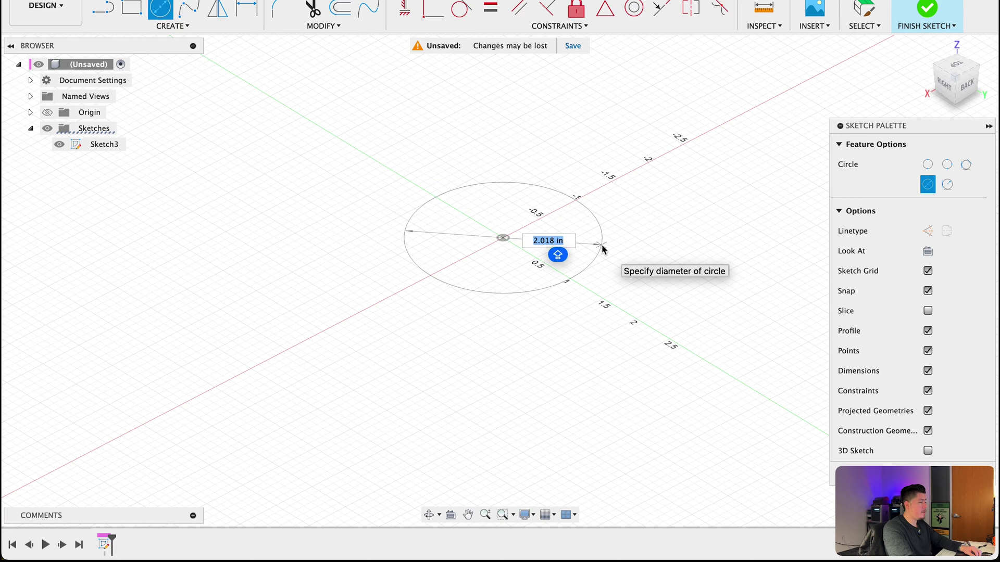
{"action": "left_click", "coordinate": [598, 250]}
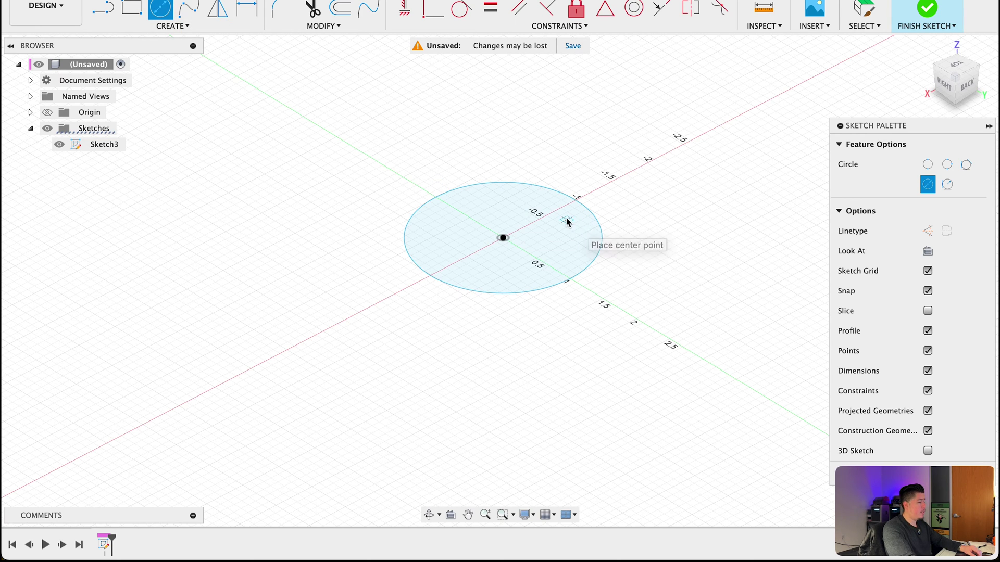
- Extrude the circle 1.90 in as a new cylinder body and select it
{"action": "key", "text": "e"}
{"action": "left_click_drag", "start_coordinate": [502, 227], "coordinate": [502, 86]}
{"action": "middle_click_drag", "start_coordinate": [503, 86], "coordinate": [602, 229]}
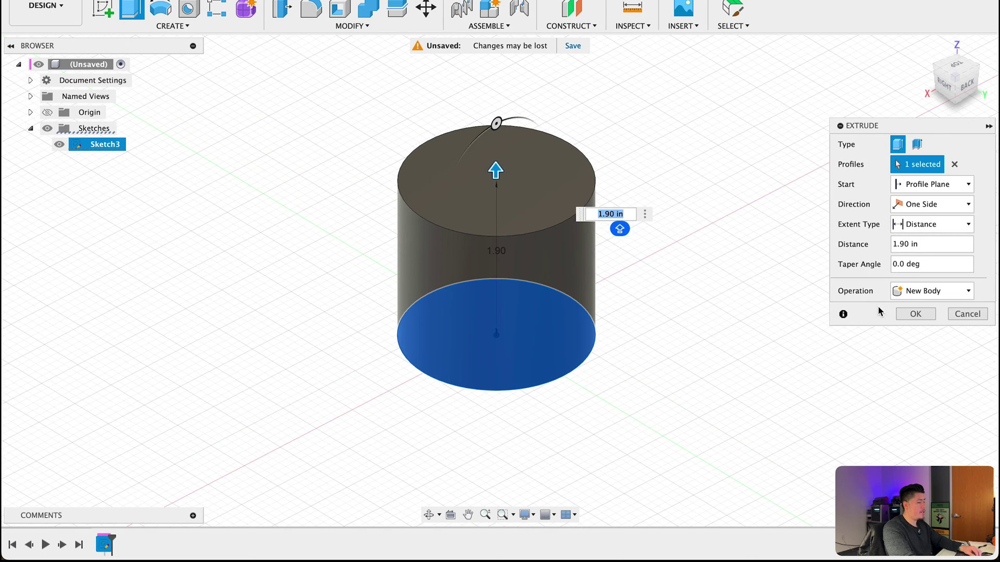
{"action": "left_click", "coordinate": [914, 313]}
{"action": "left_click", "coordinate": [457, 283]}
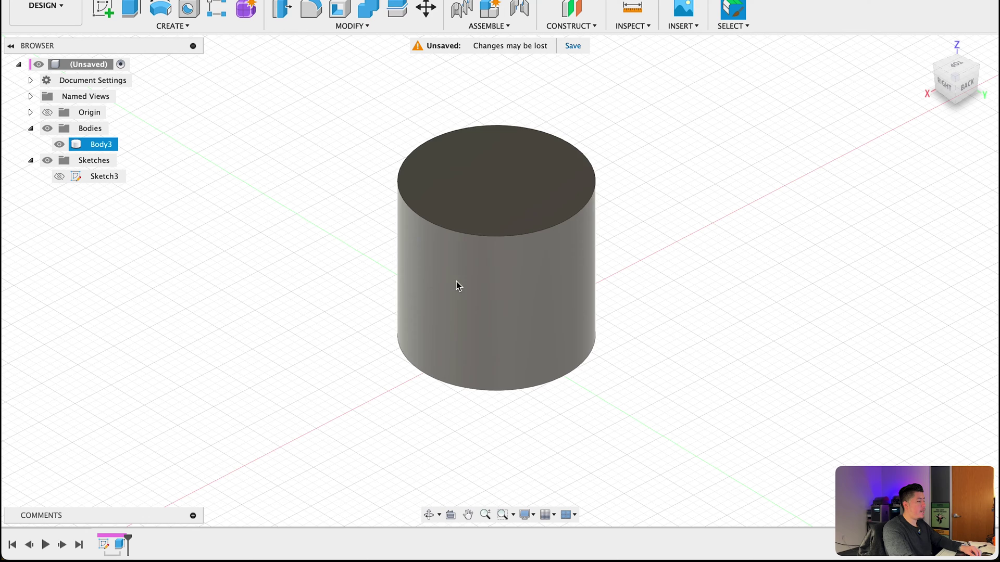
{"action": "left_click", "coordinate": [623, 203]}
{"action": "left_click", "coordinate": [543, 270]}
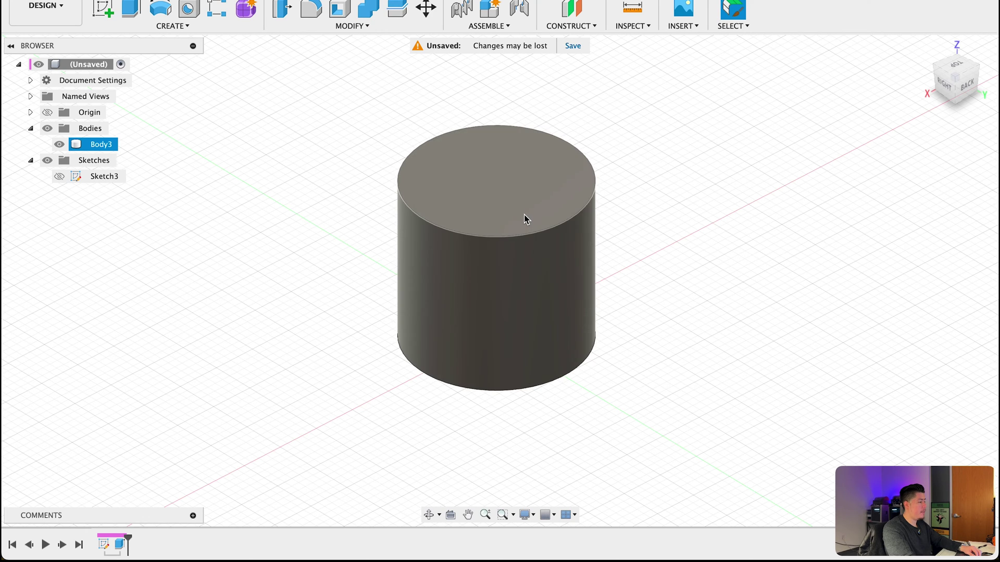
- Start a modeled thread on the cylinder's side face using 3D-printed Metric Threads
{"action": "left_click", "coordinate": [173, 25]}
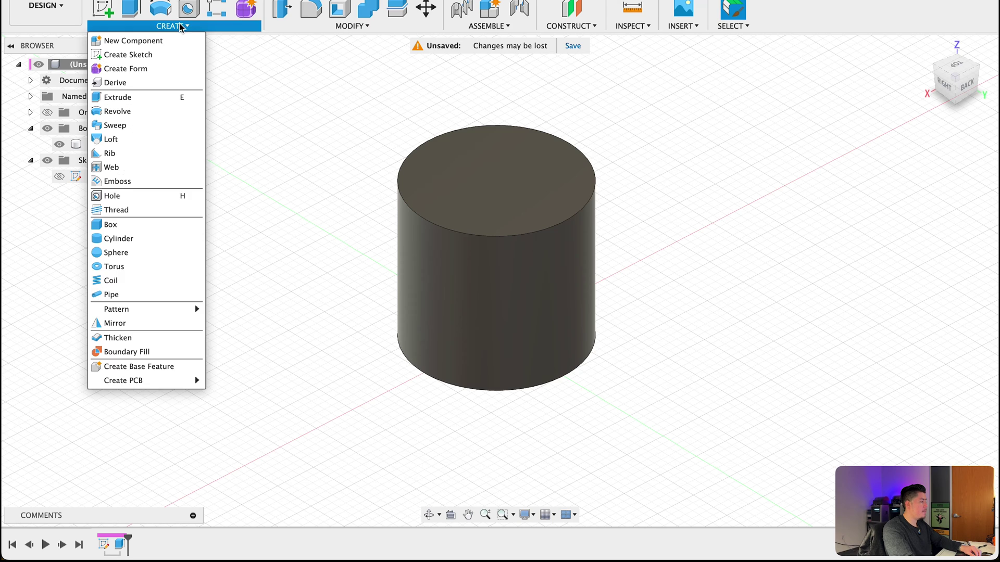
{"action": "left_click", "coordinate": [122, 209]}
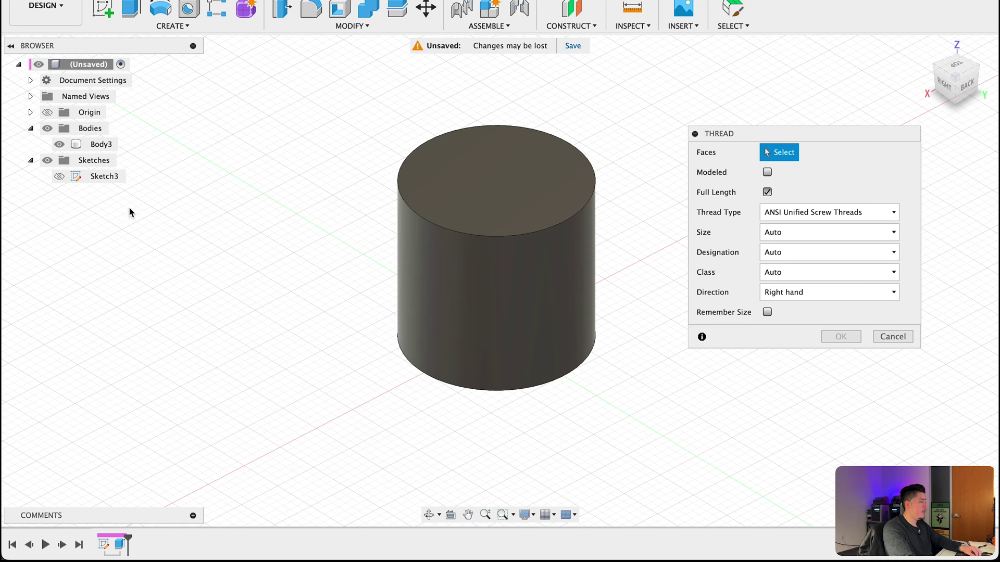
{"action": "left_click", "coordinate": [583, 264]}
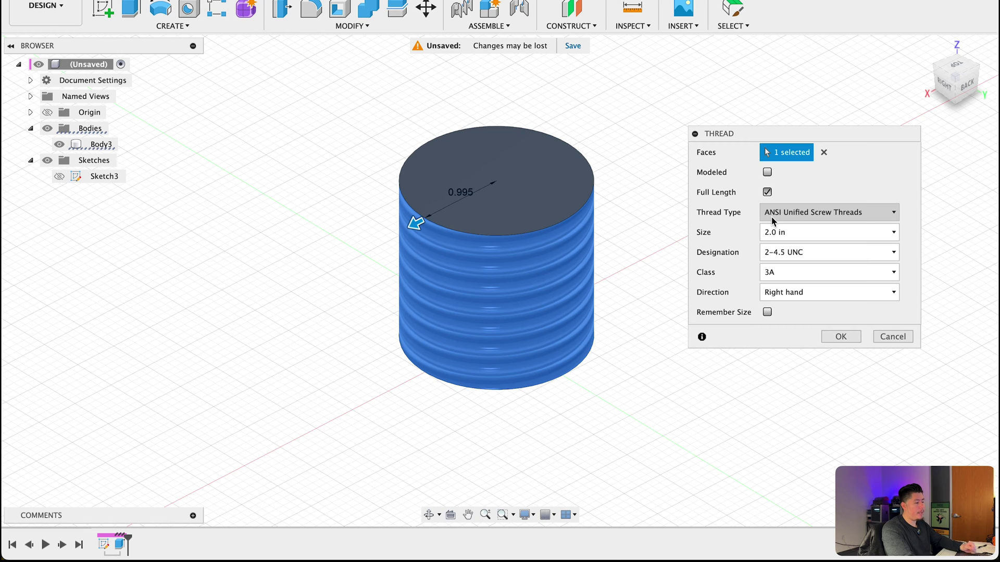
{"action": "left_click", "coordinate": [772, 220]}
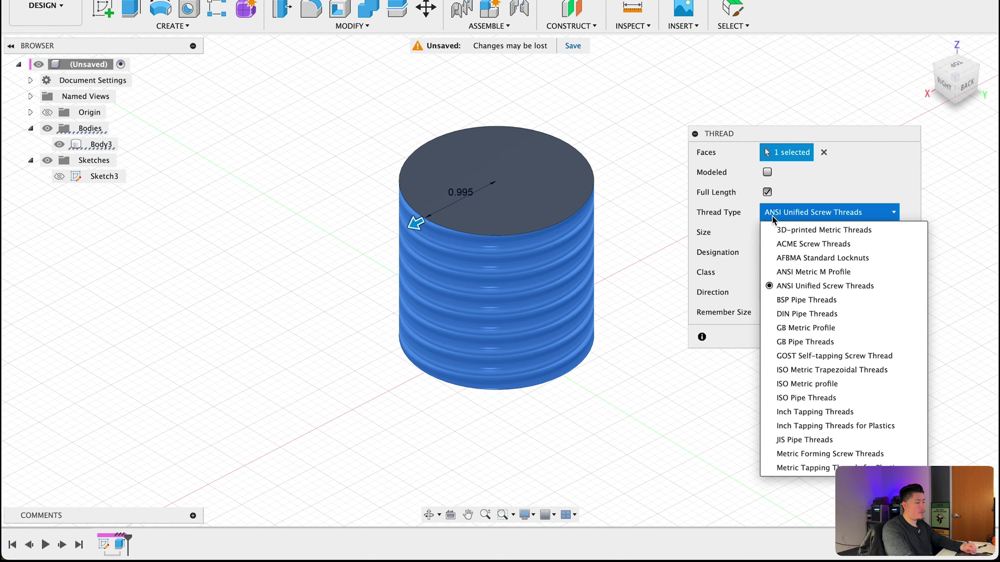
{"action": "left_click", "coordinate": [857, 234]}
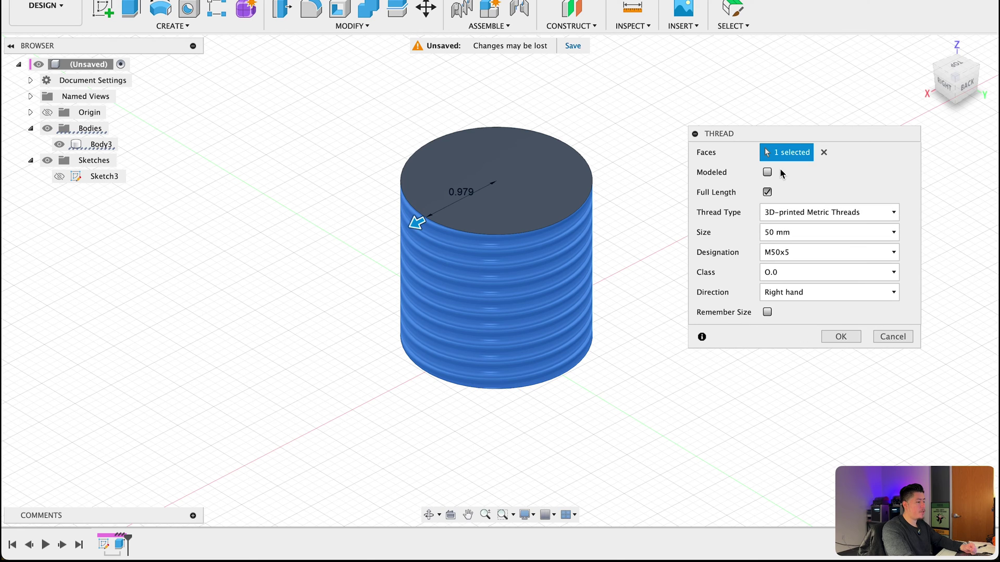
{"action": "left_click", "coordinate": [767, 172]}
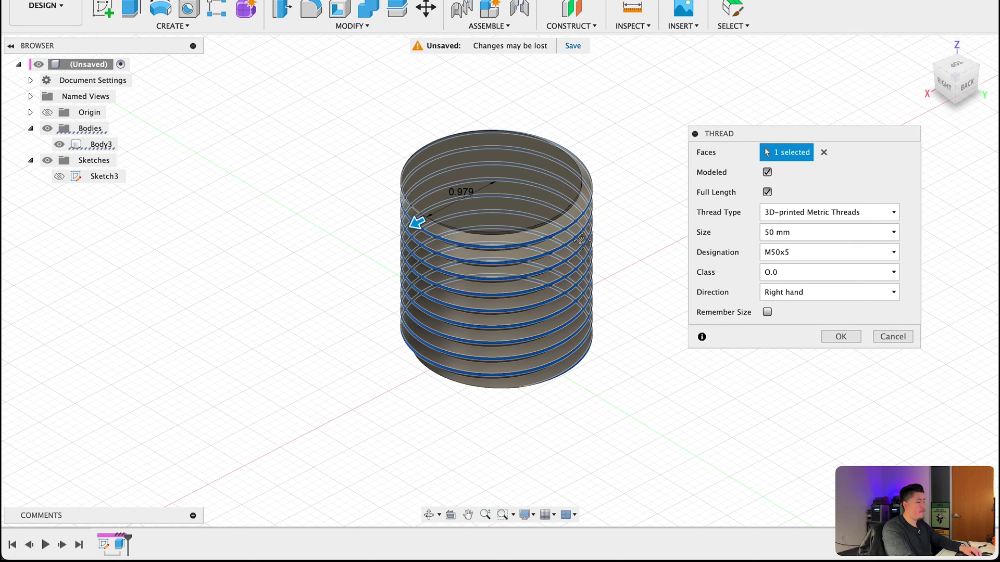
{"action": "middle_click_drag", "start_coordinate": [602, 293], "coordinate": [601, 228]}
{"action": "scroll", "coordinate": [601, 228], "scroll_direction": "up", "scroll_amount": 5}
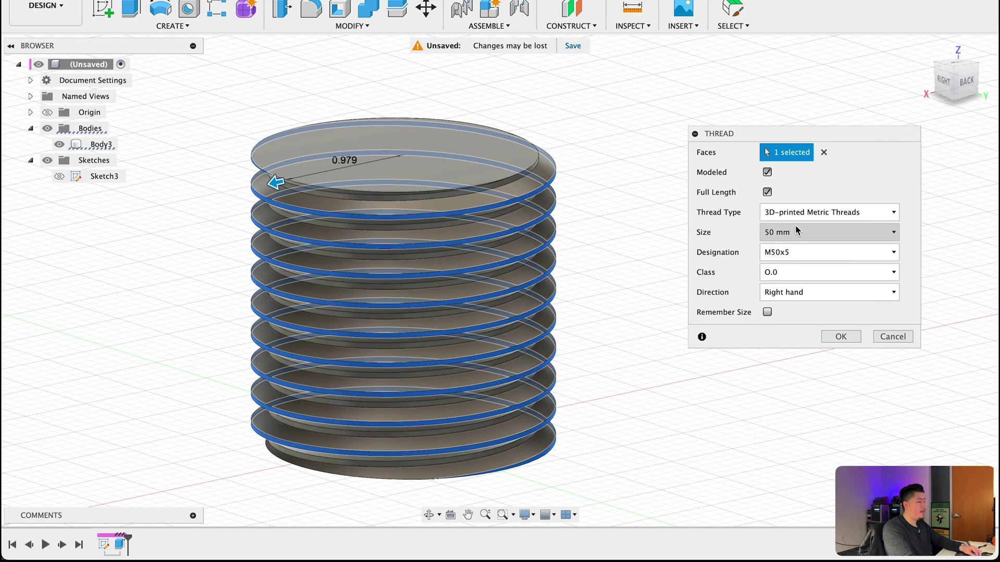
- Set the thread size to 25 mm, M25x5, and confirm the thread
{"action": "left_click", "coordinate": [771, 233]}
{"action": "left_click", "coordinate": [770, 379]}
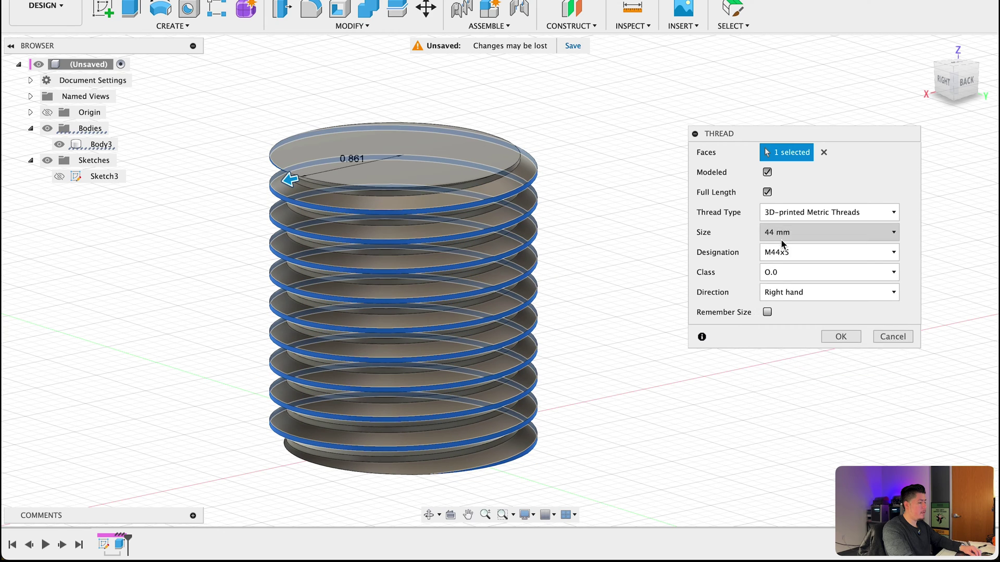
{"action": "left_click", "coordinate": [776, 234]}
{"action": "scroll", "coordinate": [773, 271], "scroll_direction": "up", "scroll_amount": 10}
{"action": "left_click", "coordinate": [772, 249]}
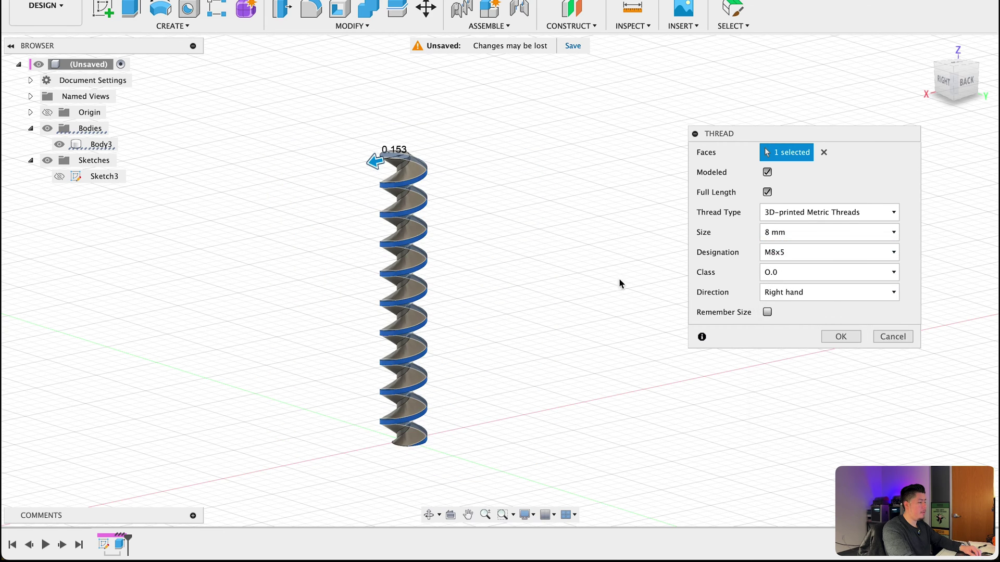
{"action": "middle_click_drag", "start_coordinate": [520, 319], "coordinate": [558, 310], "text": "shift"}
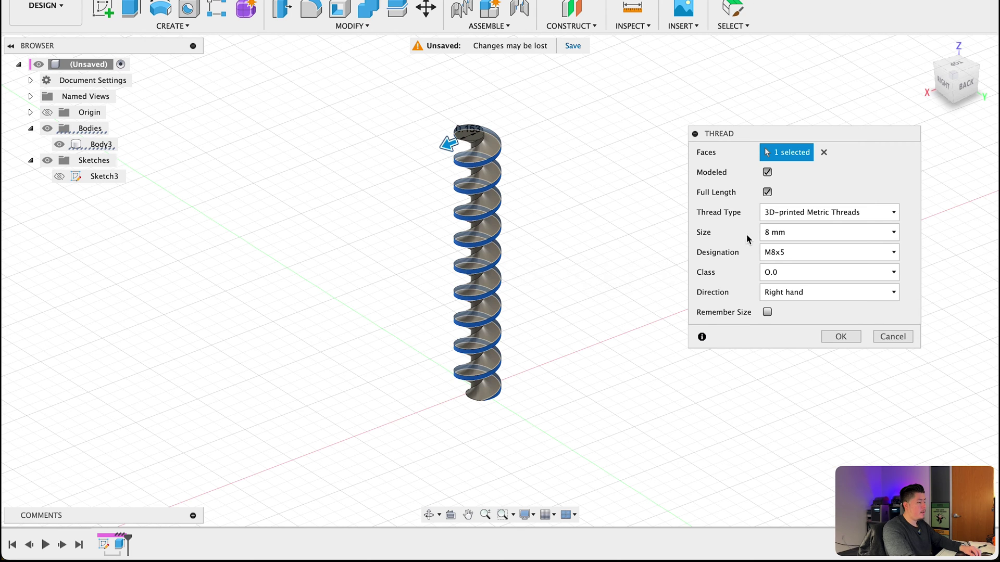
{"action": "left_click", "coordinate": [766, 232]}
{"action": "scroll", "coordinate": [816, 364], "scroll_direction": "down", "scroll_amount": 8}
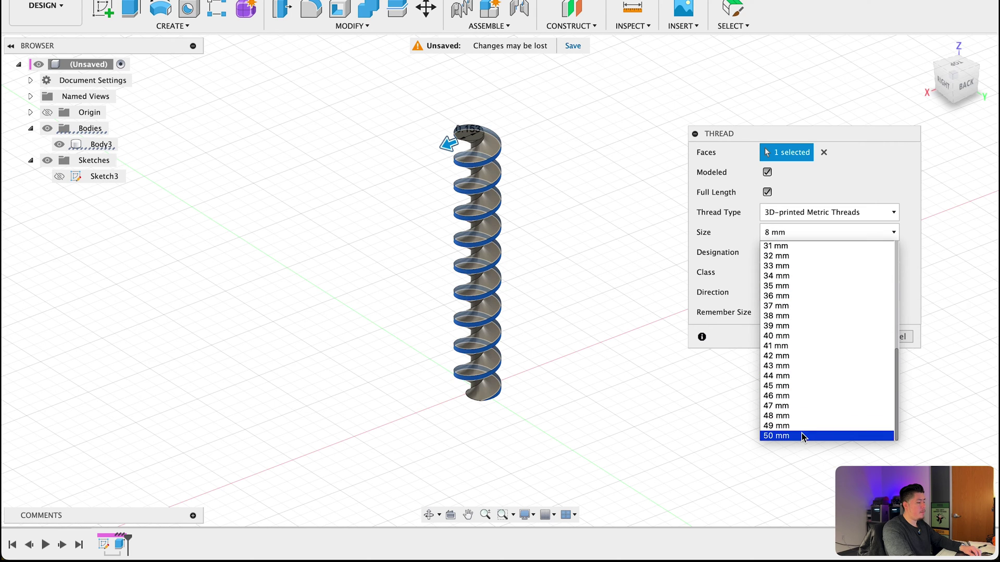
{"action": "left_click", "coordinate": [804, 436]}
{"action": "left_click_drag", "start_coordinate": [343, 184], "coordinate": [399, 166]}
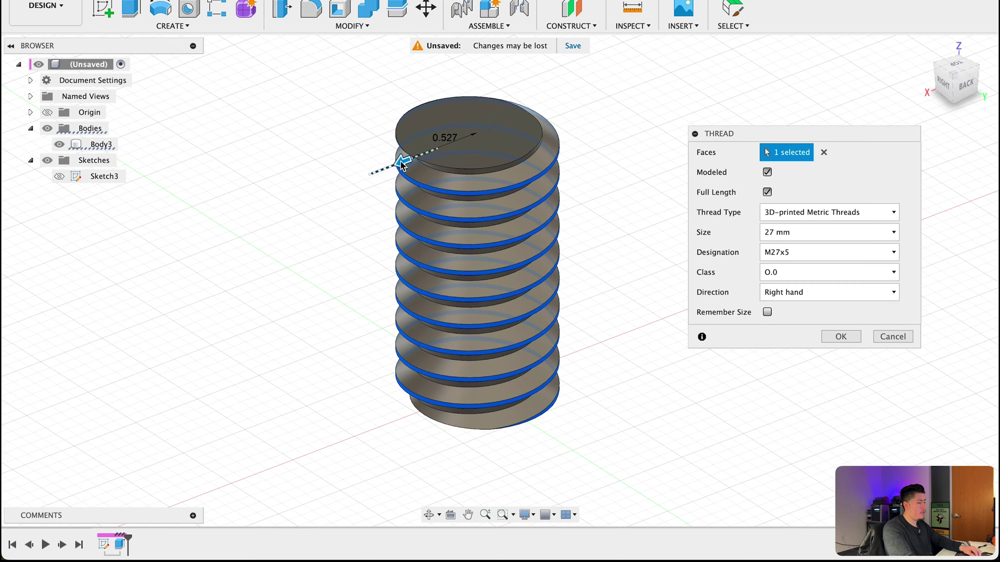
{"action": "left_click_drag", "start_coordinate": [401, 166], "coordinate": [419, 173]}
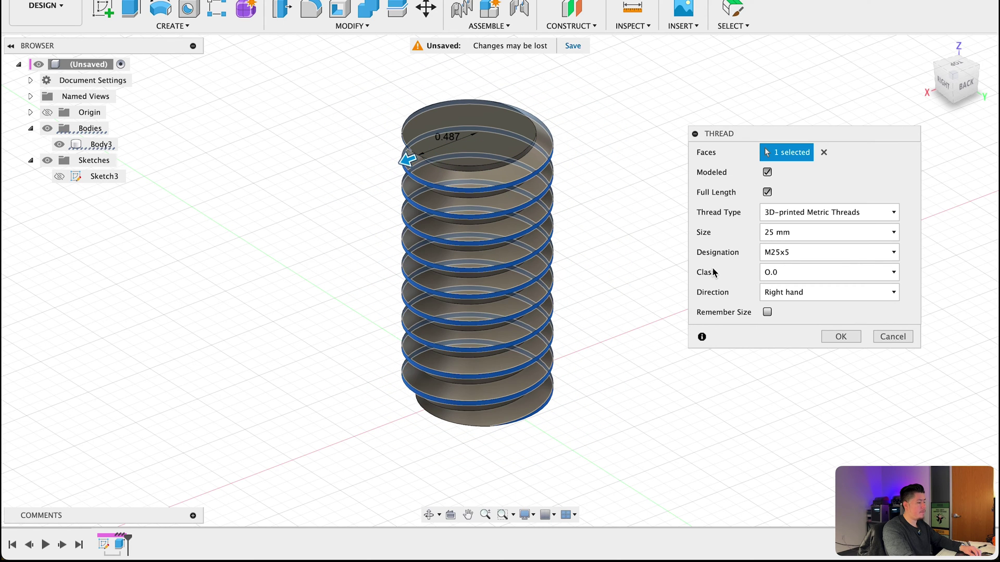
{"action": "left_click", "coordinate": [839, 340]}
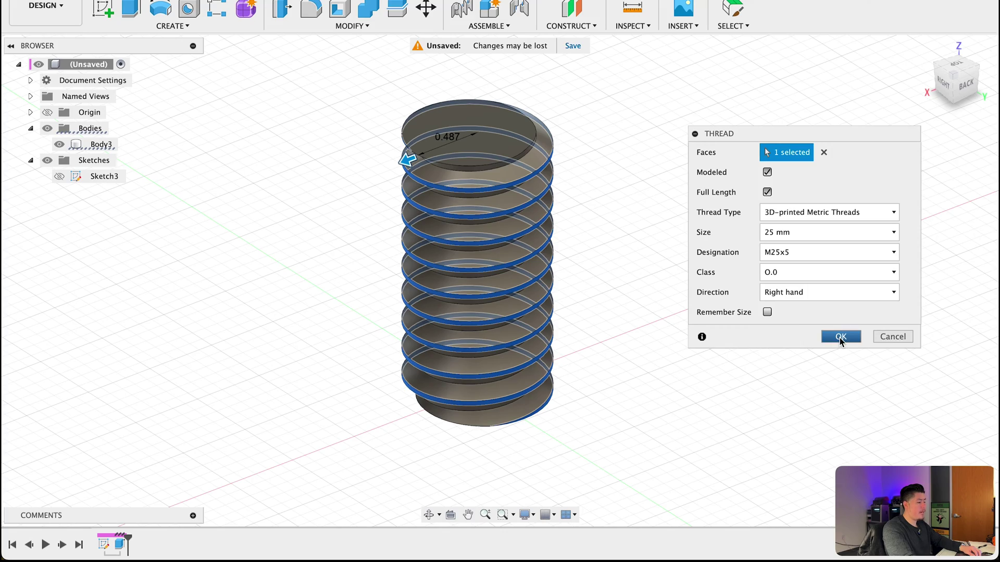
- Make Sketch3 visible, view the bolt from the bottom, and reopen Sketch3 for editing
{"action": "mouse_move", "coordinate": [647, 298]}
{"action": "middle_mouse_down", "text": "shift"}
{"action": "mouse_move", "coordinate": [631, 303]}
{"action": "mouse_move", "coordinate": [621, 283]}
{"action": "mouse_move", "coordinate": [629, 243]}
{"action": "mouse_move", "coordinate": [629, 310]}
{"action": "middle_mouse_up", "text": "shift"}
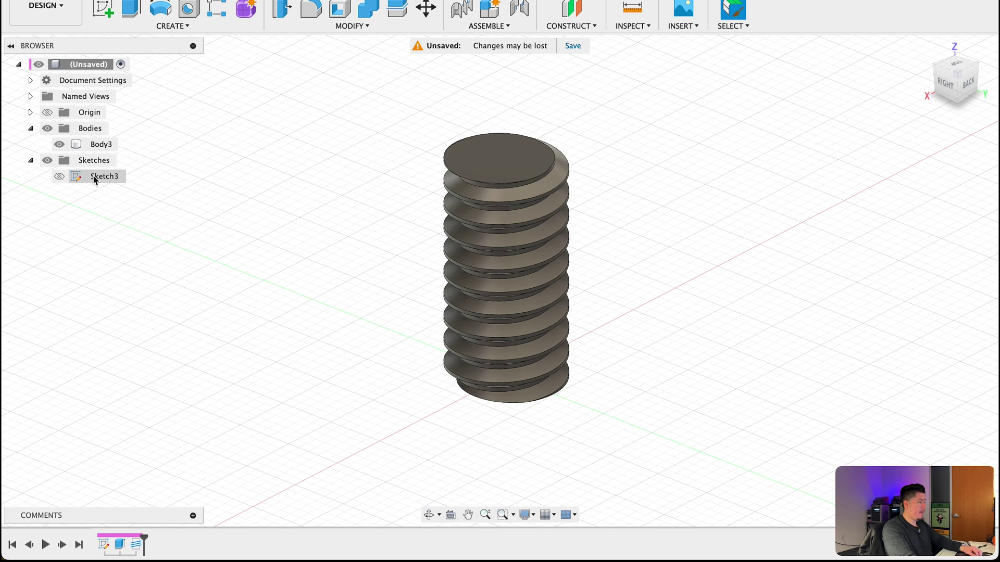
{"action": "left_click", "coordinate": [59, 177]}
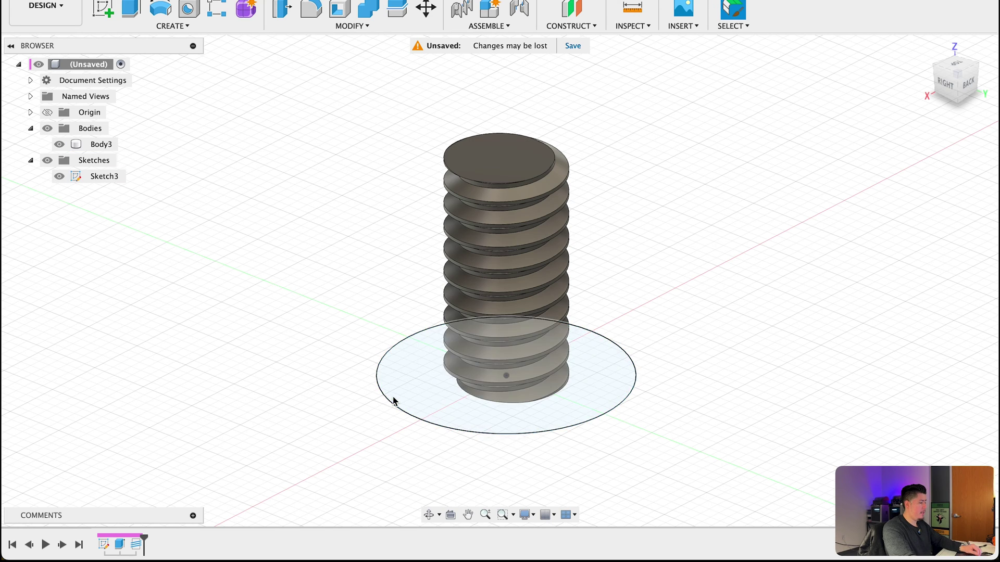
{"action": "middle_click_drag", "start_coordinate": [392, 402], "coordinate": [379, 250], "text": "shift"}
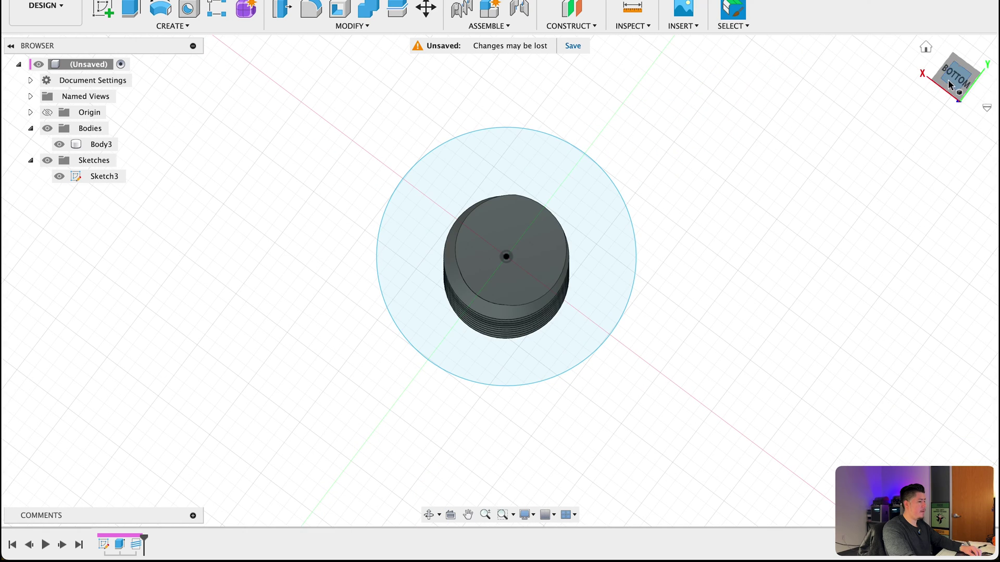
{"action": "left_click", "coordinate": [955, 77]}
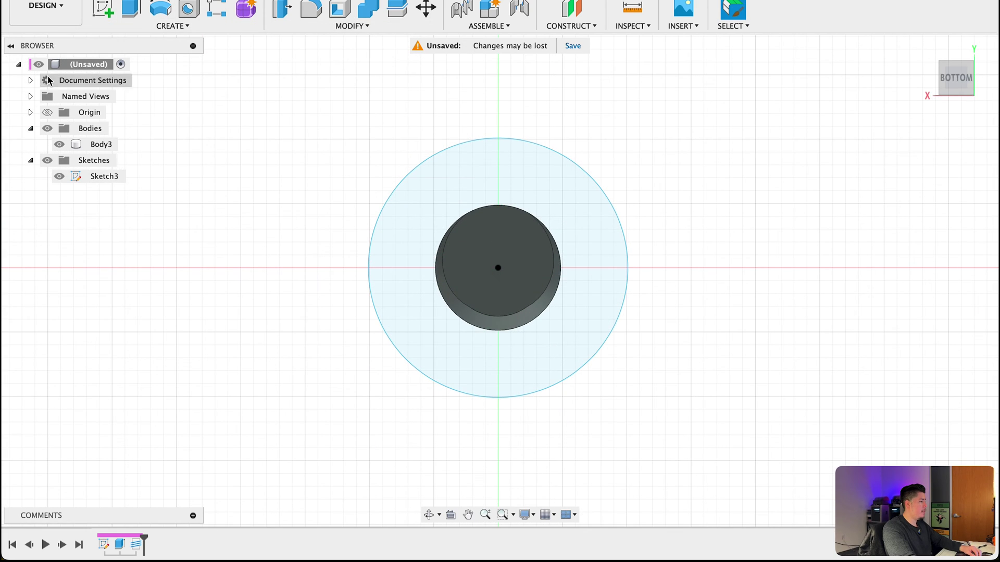
{"action": "double_click", "coordinate": [76, 178]}
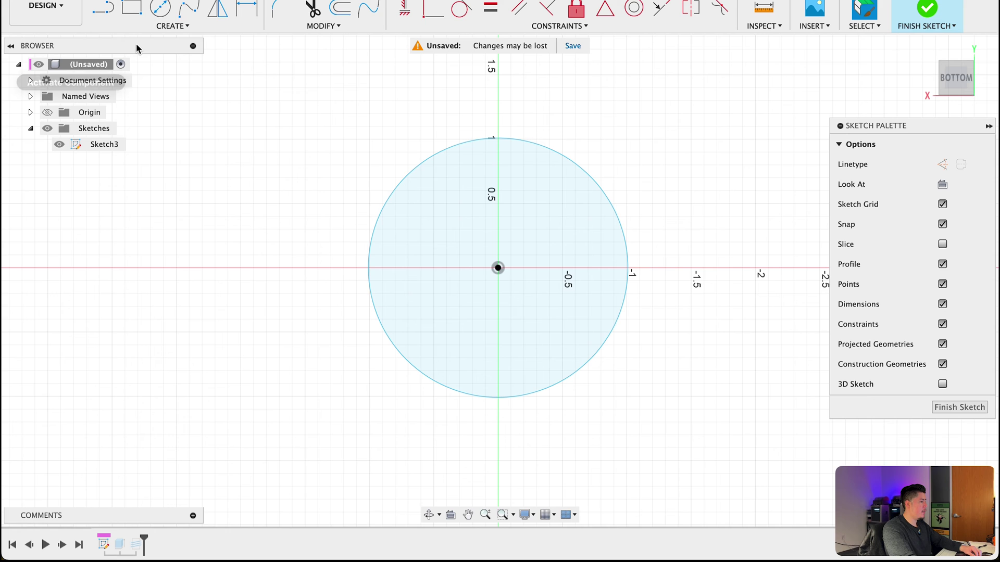
- Draw a circumscribed hexagon centred on the origin around the base circle
{"action": "left_click", "coordinate": [140, 29]}
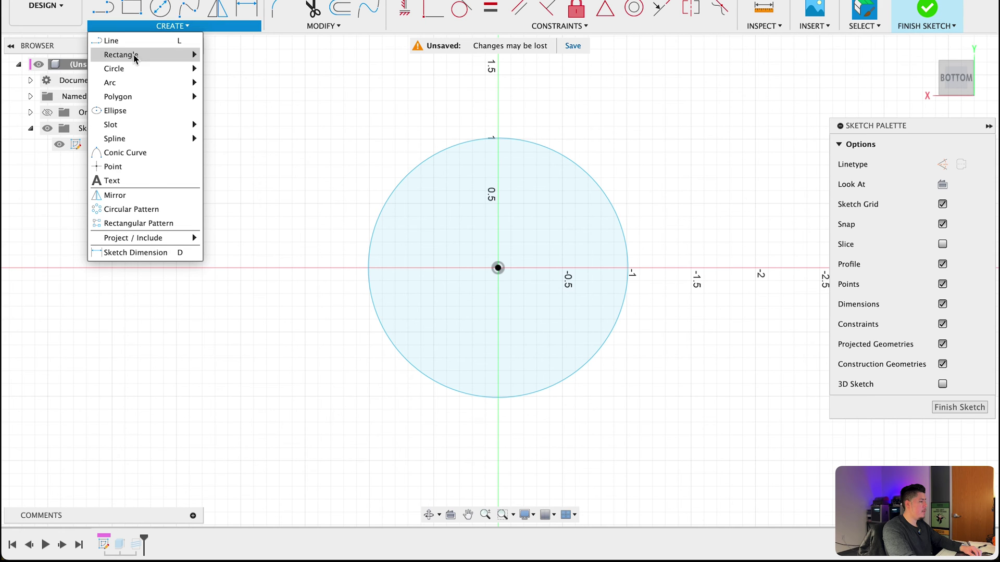
{"action": "mouse_move", "coordinate": [197, 96]}
{"action": "left_click", "coordinate": [258, 97]}
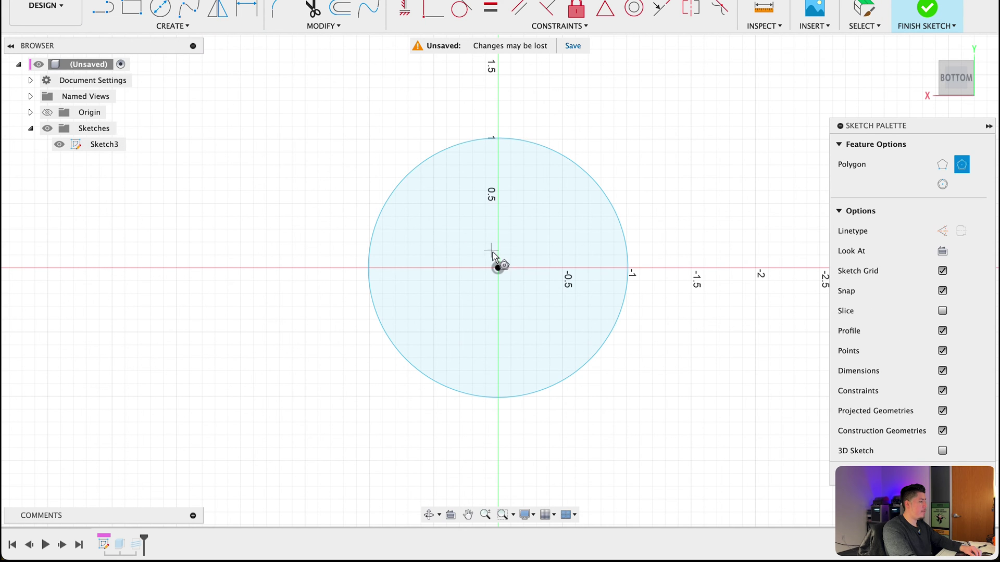
{"action": "left_click", "coordinate": [498, 268]}
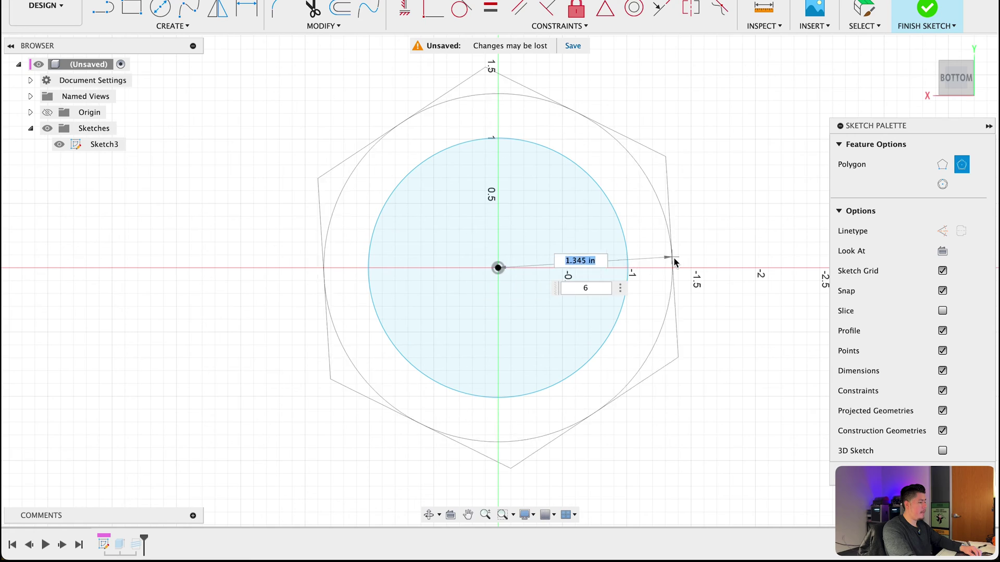
{"action": "left_click", "coordinate": [673, 261]}
- Extrude the ring between hexagon and circle 0.50 in into a new nut body
{"action": "key", "text": "e"}
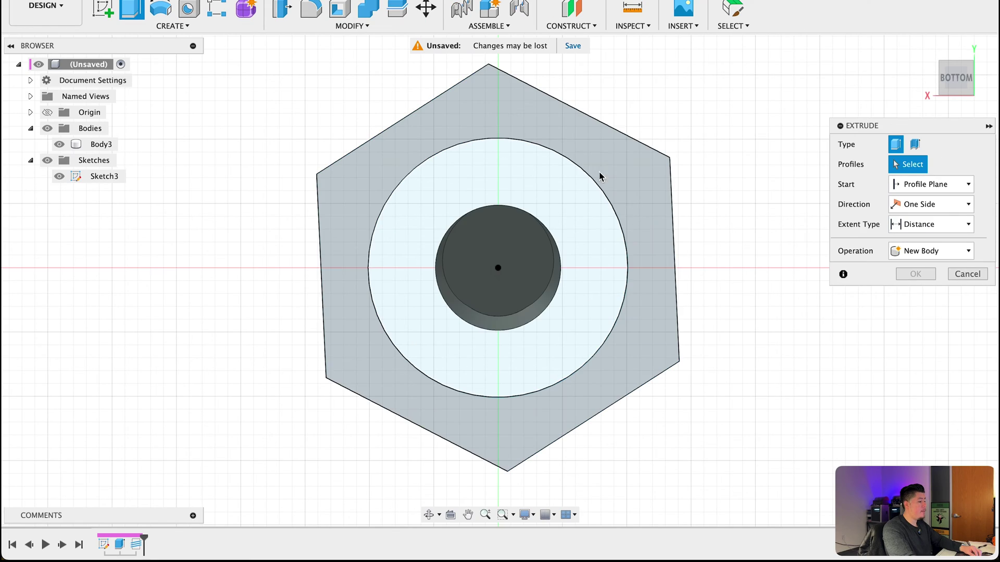
{"action": "left_click", "coordinate": [553, 162]}
{"action": "middle_click_drag", "start_coordinate": [553, 163], "coordinate": [356, 290], "text": "shift"}
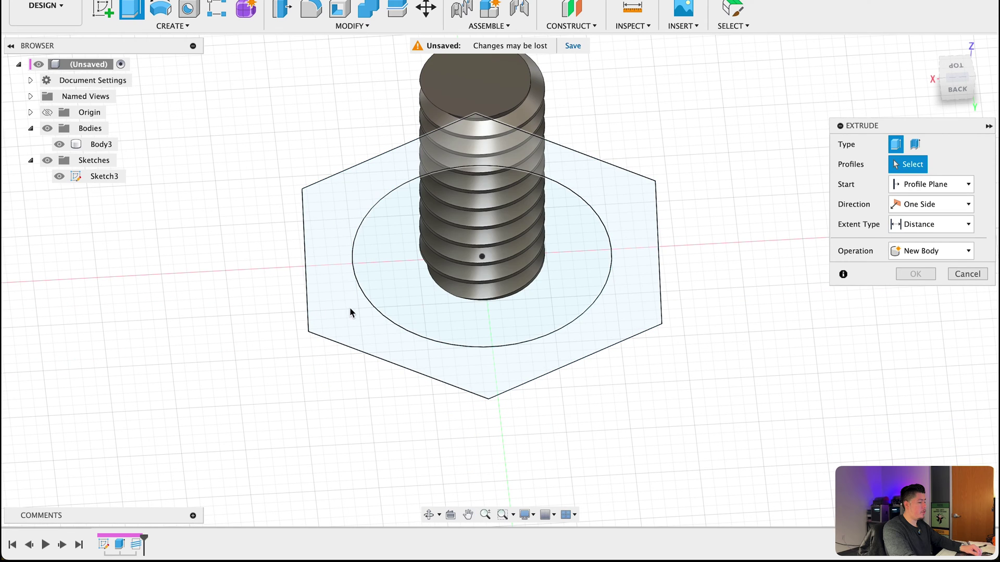
{"action": "left_click", "coordinate": [339, 266]}
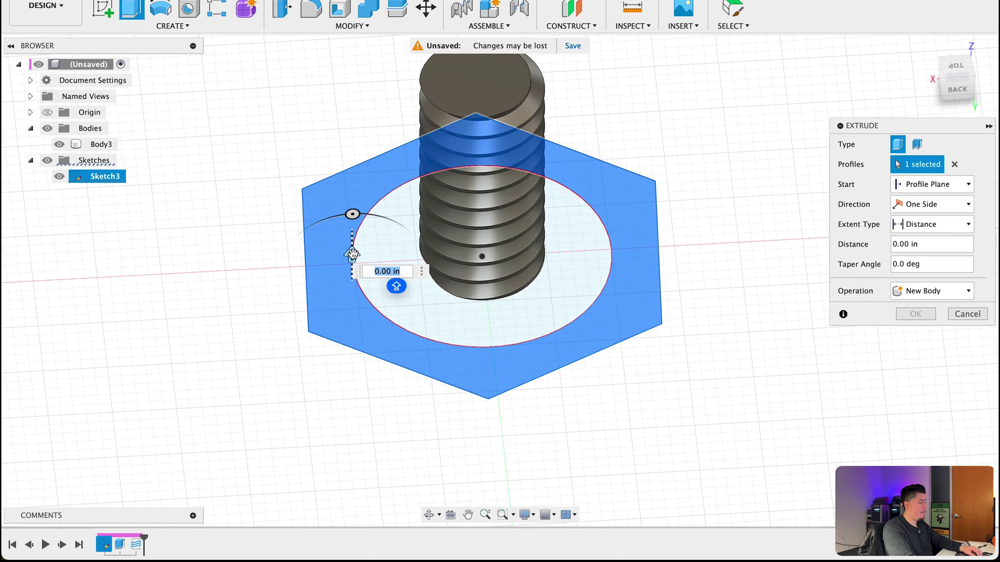
{"action": "left_click_drag", "start_coordinate": [352, 253], "coordinate": [359, 208]}
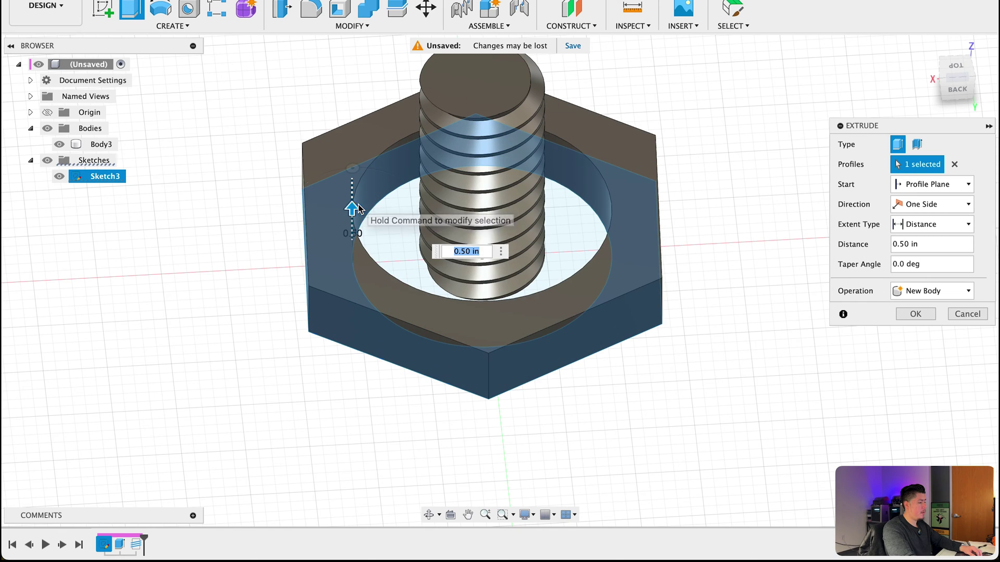
{"action": "left_click", "coordinate": [929, 318]}
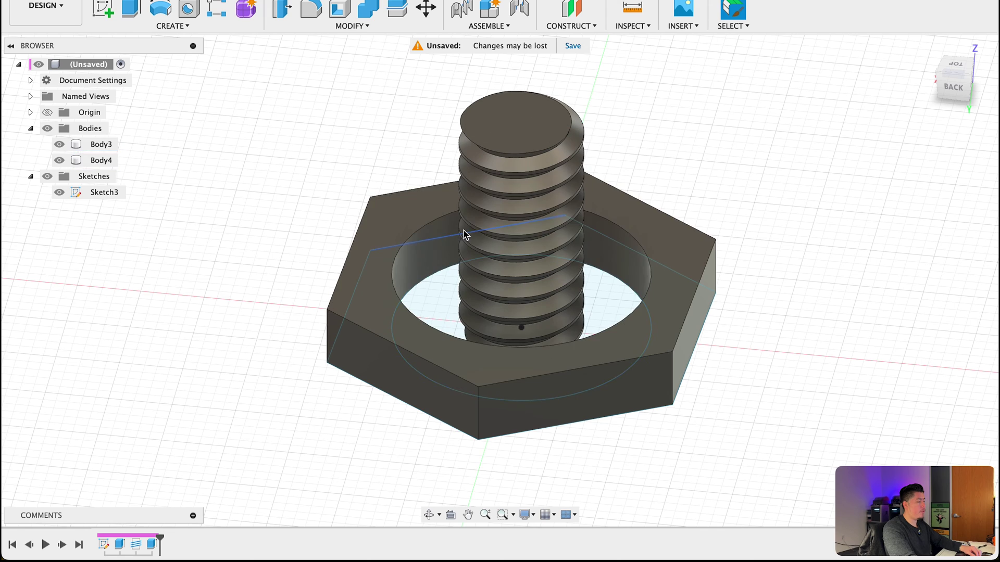
- Start a thread on the nut's hole face
{"action": "left_click", "coordinate": [431, 236]}
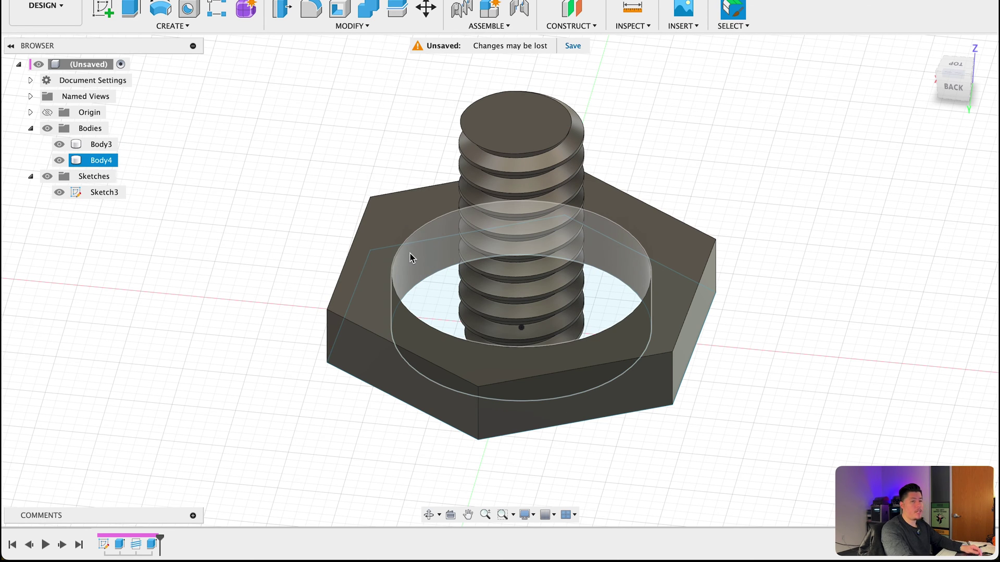
{"action": "key", "text": "Escape"}
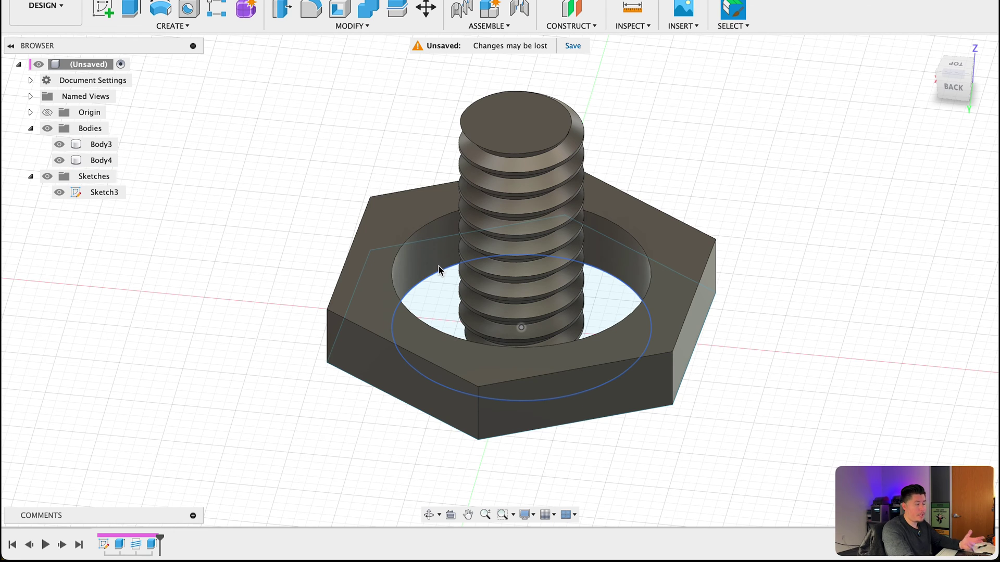
{"action": "left_click", "coordinate": [438, 266]}
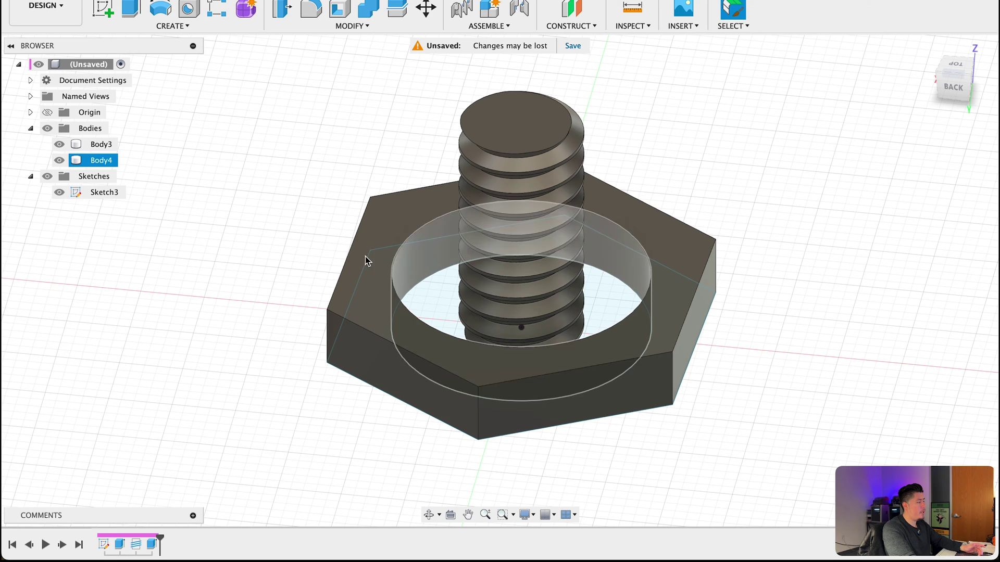
{"action": "left_click", "coordinate": [258, 272]}
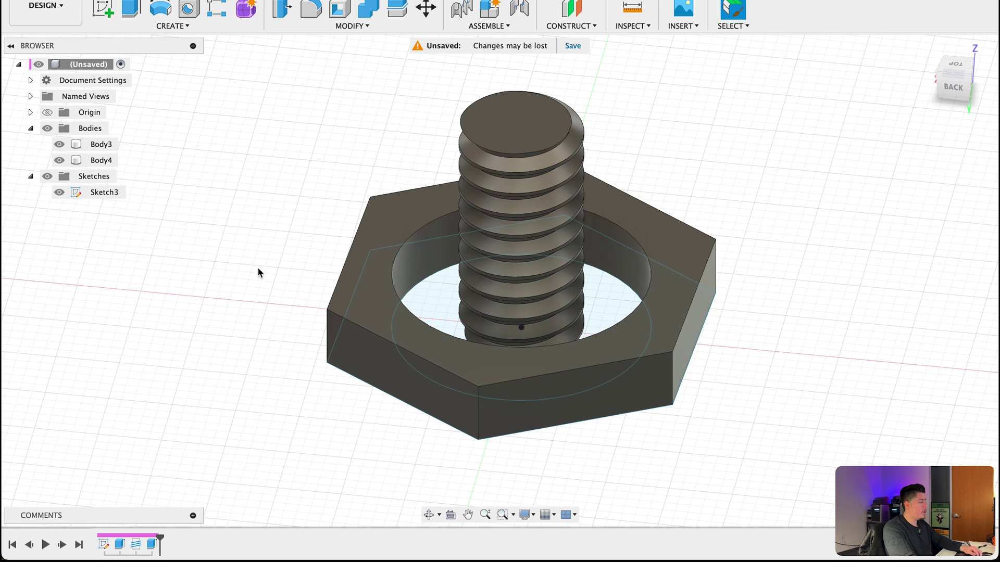
{"action": "left_click", "coordinate": [155, 28]}
{"action": "left_click", "coordinate": [149, 213]}
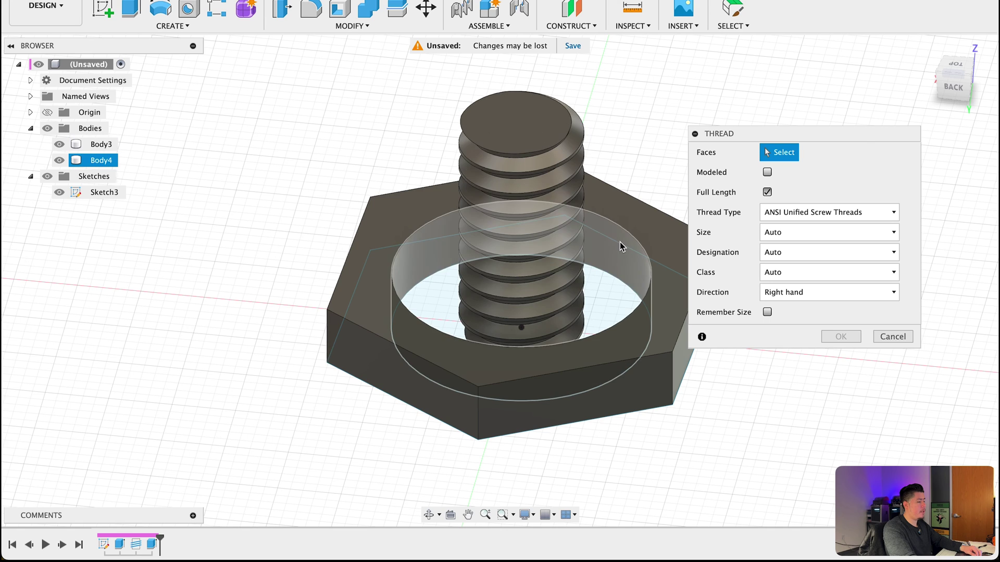
{"action": "left_click", "coordinate": [413, 263]}
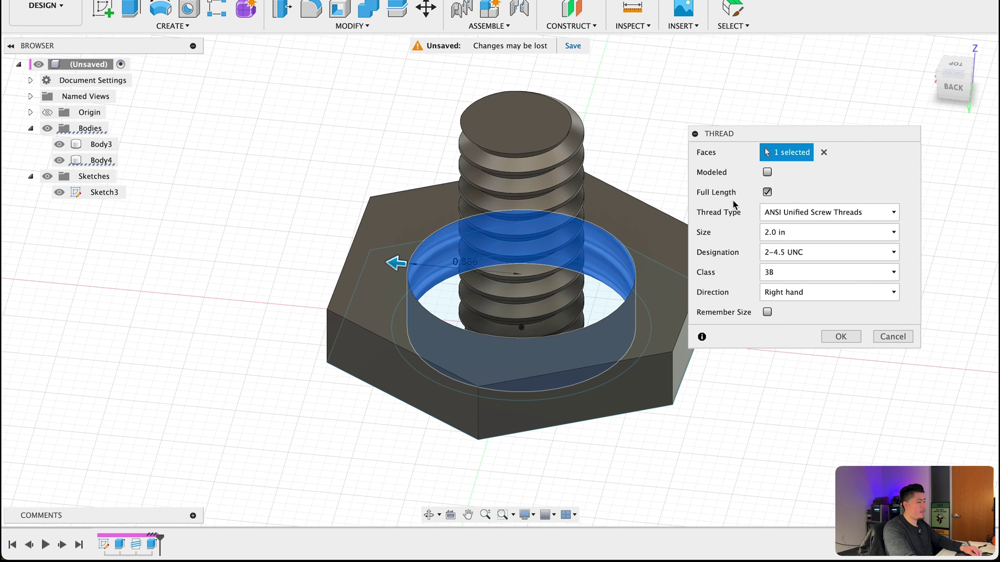
- Make the nut thread a modeled 3D-printed Metric Threads thread, size 25 mm
{"action": "left_click", "coordinate": [767, 172]}
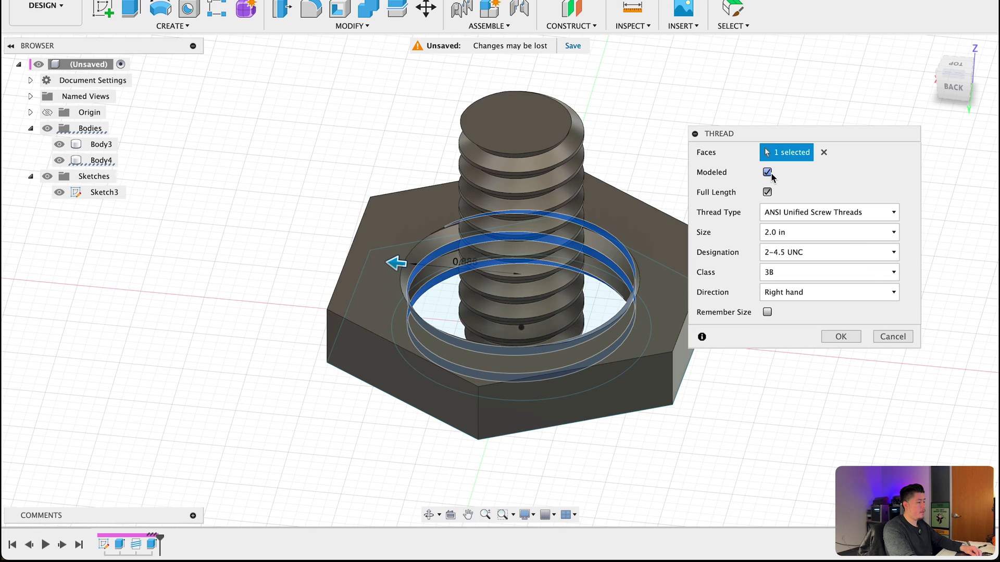
{"action": "left_click", "coordinate": [805, 208]}
{"action": "left_click", "coordinate": [811, 231]}
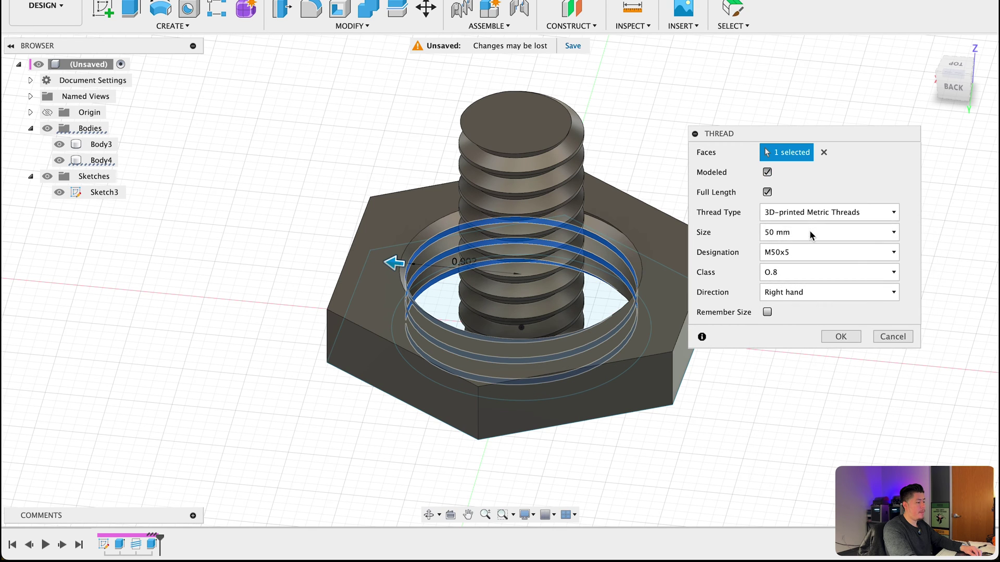
{"action": "left_click", "coordinate": [801, 233]}
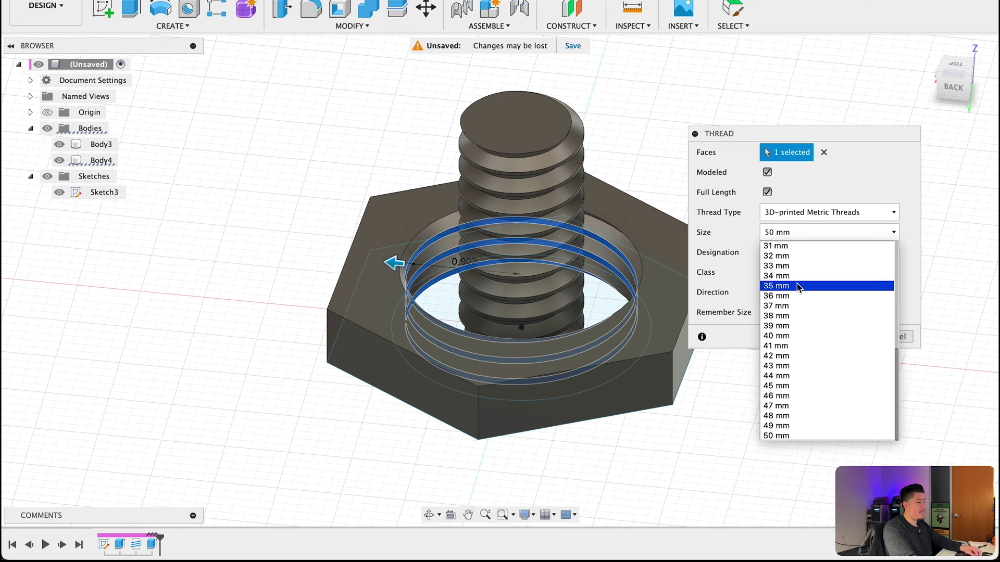
{"action": "scroll", "coordinate": [796, 289], "scroll_direction": "up", "scroll_amount": 4}
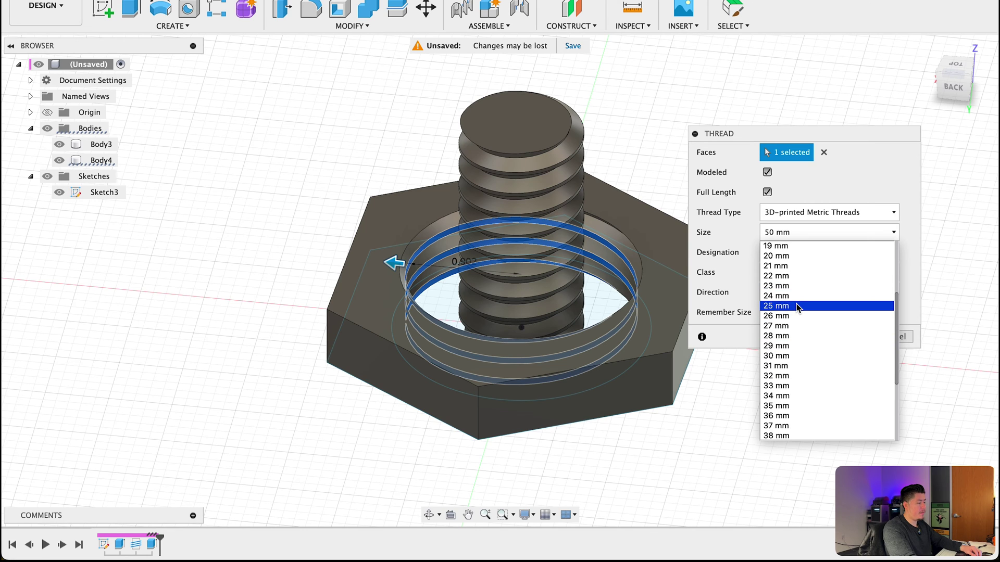
{"action": "left_click", "coordinate": [796, 306]}
{"action": "left_click", "coordinate": [827, 334]}
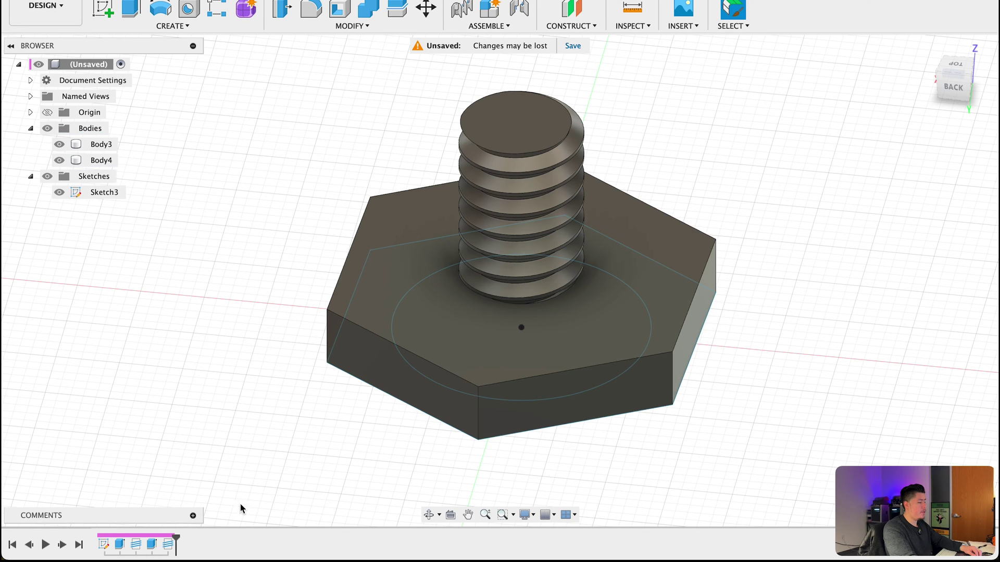
- Reopen the nut's thread feature to check its settings, then close it unchanged
{"action": "double_click", "coordinate": [136, 544]}
{"action": "key", "text": "Escape"}
{"action": "double_click", "coordinate": [168, 544]}
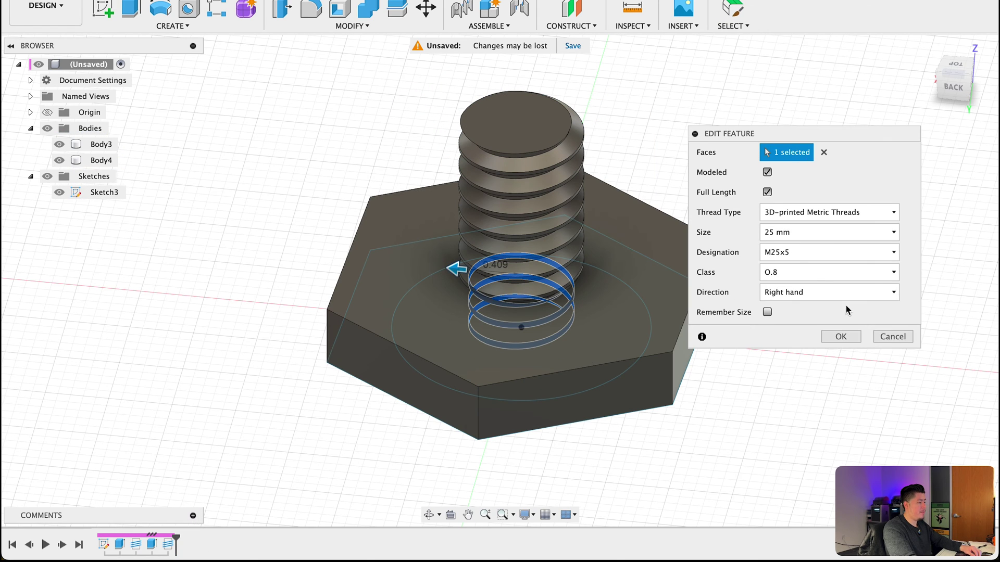
{"action": "left_click", "coordinate": [843, 340]}
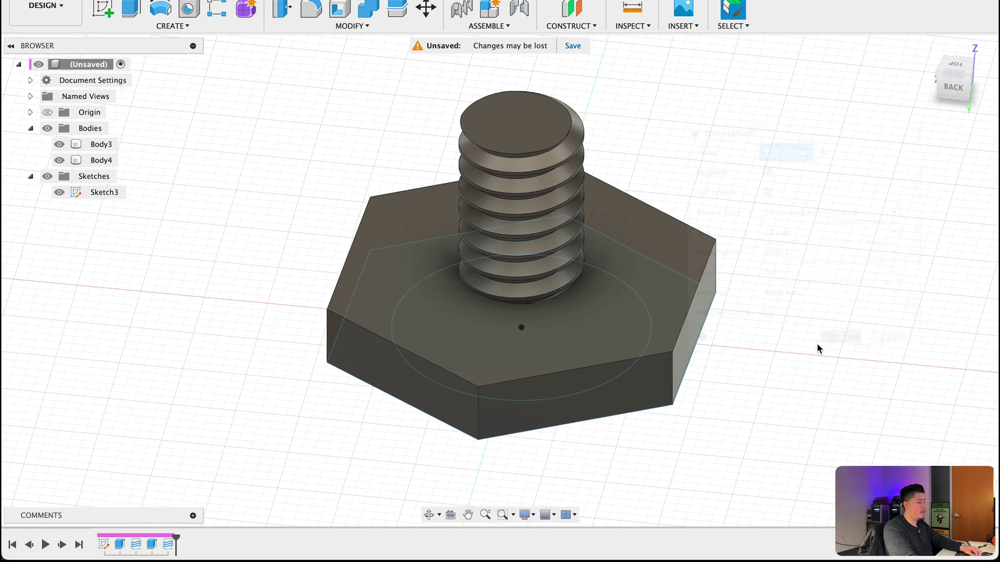
{"action": "left_click", "coordinate": [687, 379]}
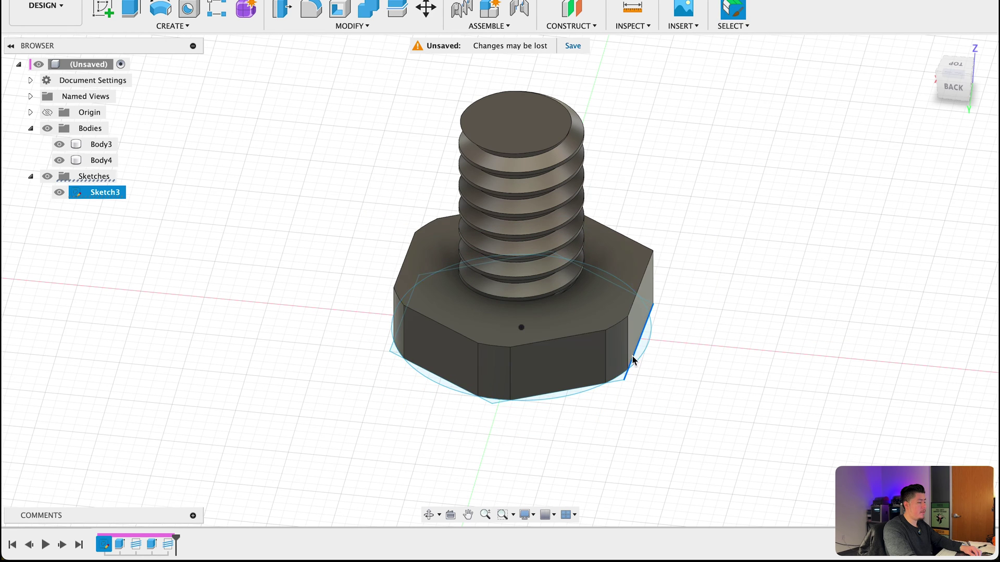
{"action": "mouse_move", "coordinate": [636, 357]}
{"action": "middle_mouse_down"}
{"action": "mouse_move", "coordinate": [611, 312]}
{"action": "mouse_move", "coordinate": [565, 253]}
{"action": "mouse_move", "coordinate": [559, 263]}
{"action": "mouse_move", "coordinate": [630, 339]}
{"action": "mouse_move", "coordinate": [529, 217]}
{"action": "mouse_move", "coordinate": [557, 307]}
{"action": "mouse_move", "coordinate": [529, 263]}
{"action": "mouse_move", "coordinate": [539, 276]}
{"action": "mouse_move", "coordinate": [548, 262]}
{"action": "middle_mouse_up"}
{"action": "left_click", "coordinate": [548, 263]}
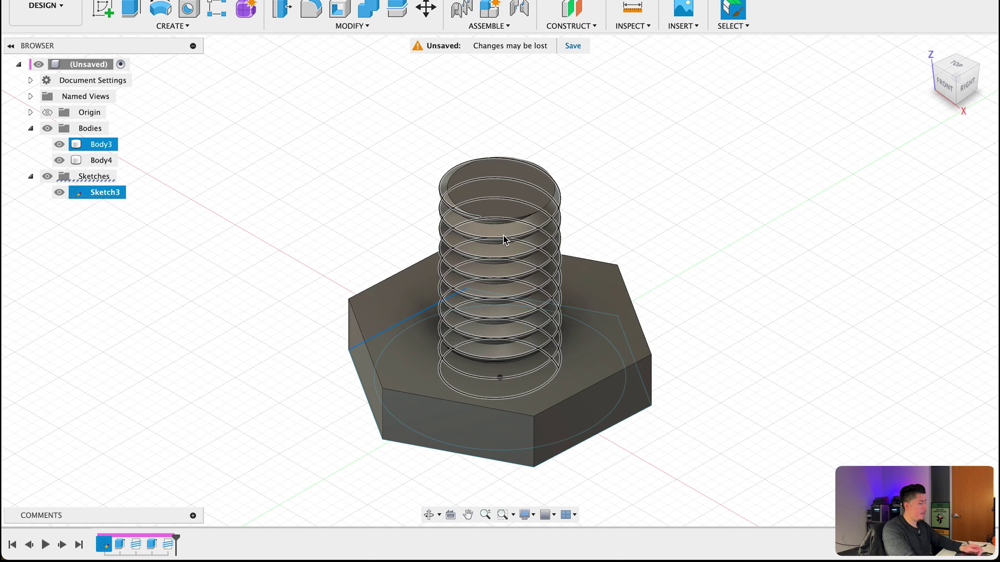
{"action": "left_click", "coordinate": [377, 233]}
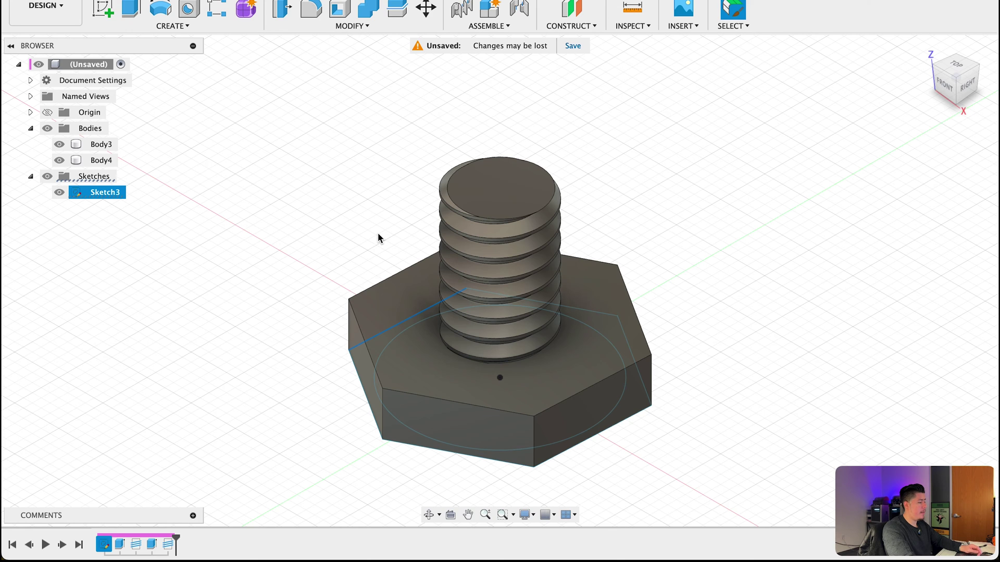
- Create a section analysis cut along the origin plane through the bolt and nut
{"action": "type", "text": "s"}
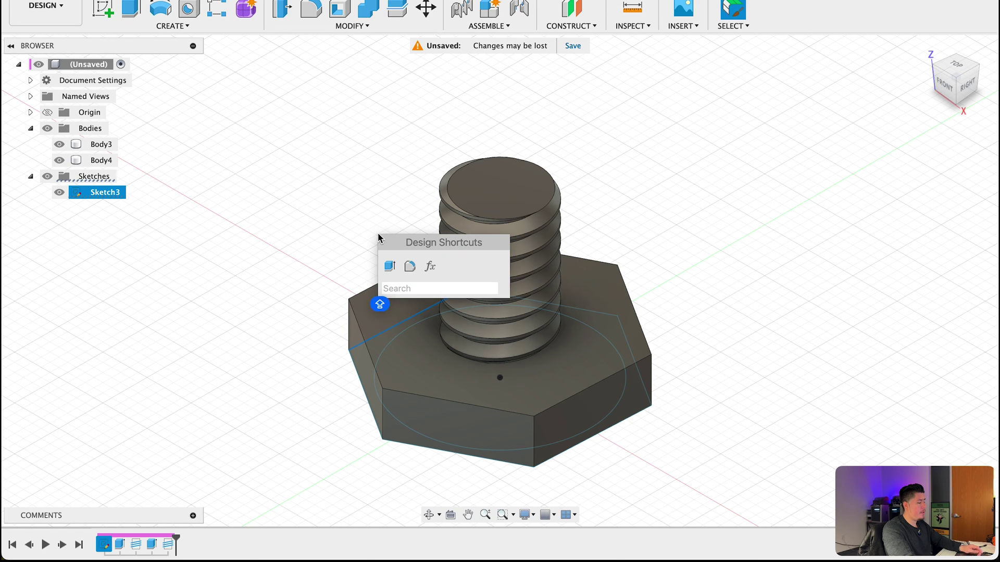
{"action": "type", "text": "SECT"}
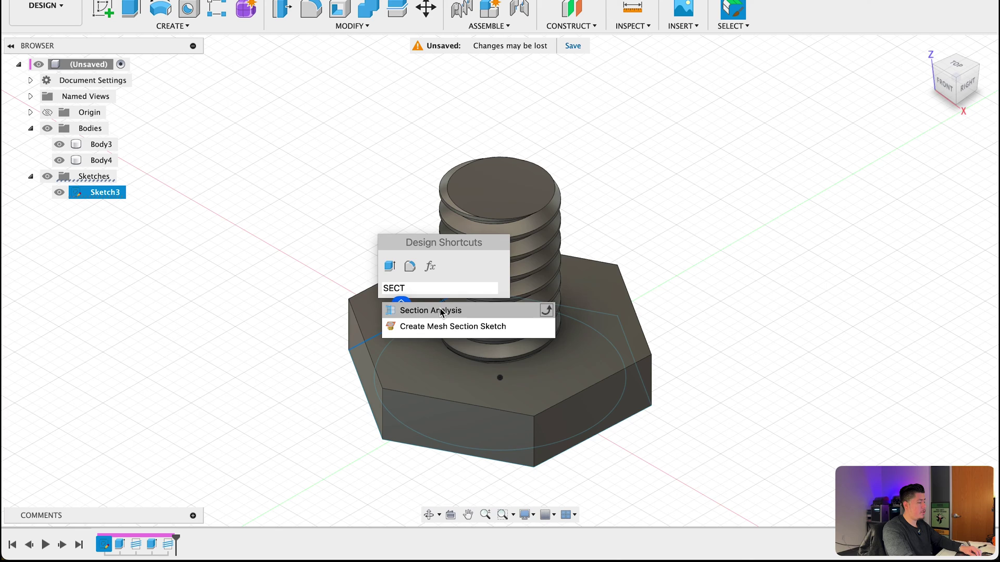
{"action": "left_click", "coordinate": [440, 310]}
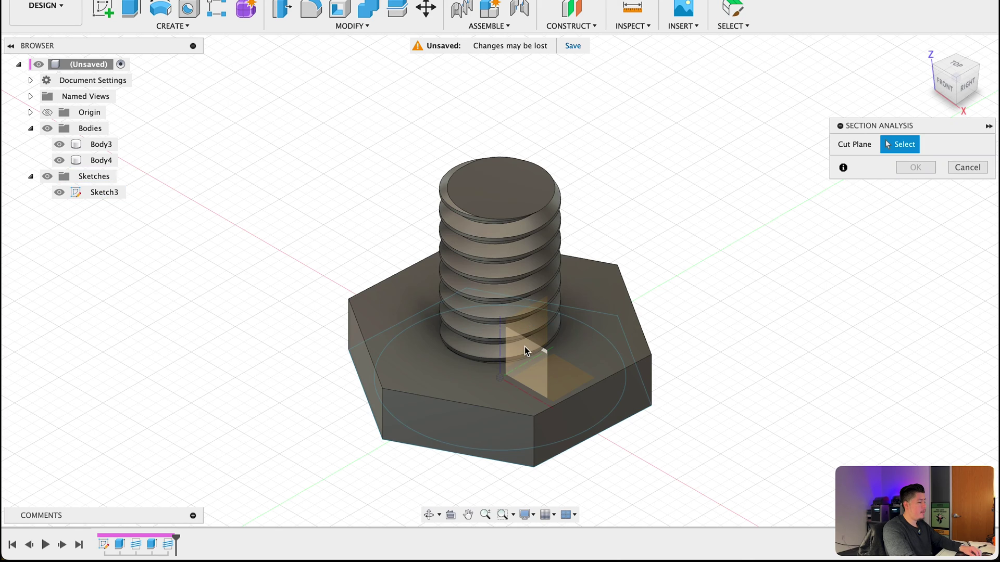
{"action": "middle_click_drag", "start_coordinate": [524, 346], "coordinate": [526, 292], "text": "shift"}
{"action": "scroll", "coordinate": [521, 292], "scroll_direction": "up", "scroll_amount": 3}
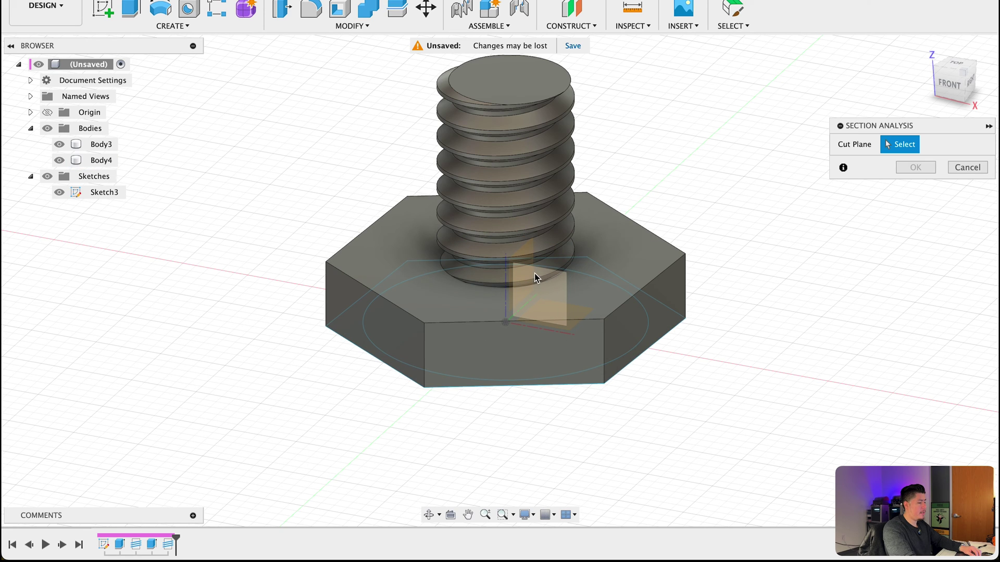
{"action": "left_click", "coordinate": [540, 276]}
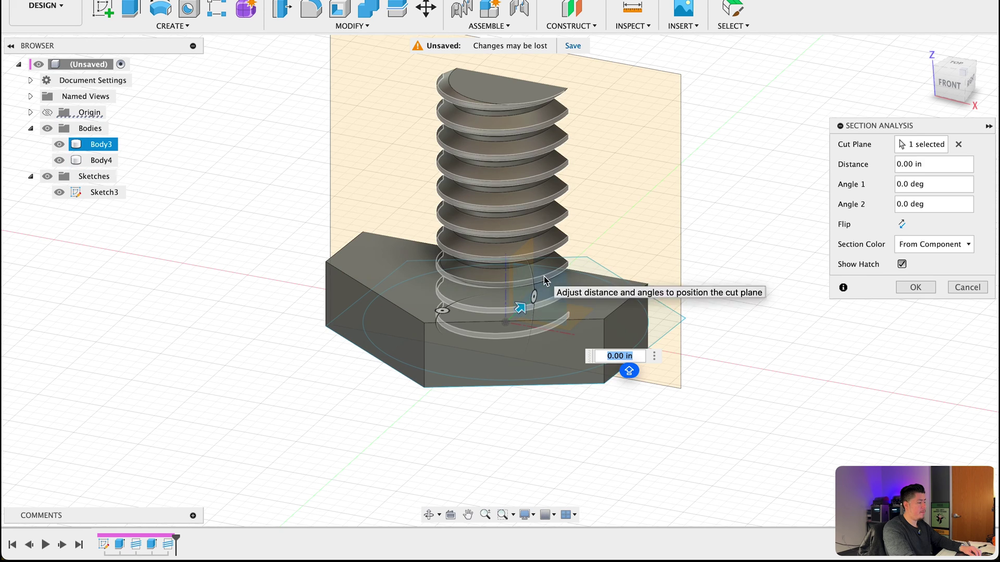
{"action": "middle_click_drag", "start_coordinate": [626, 288], "coordinate": [639, 155], "text": "shift"}
{"action": "key", "text": "Return"}
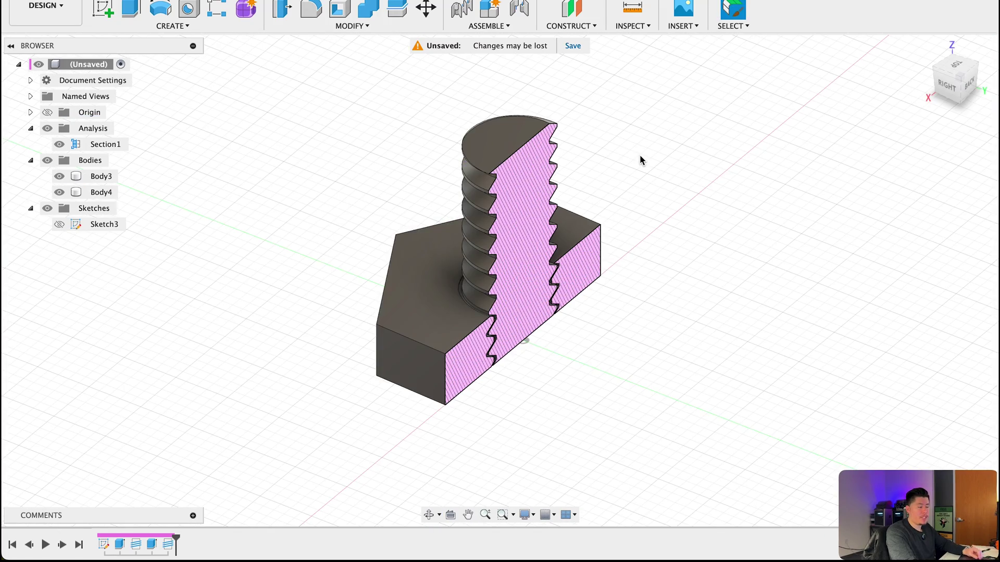
- View the section straight from the back and select the bolt and nut bodies
{"action": "middle_click_drag", "start_coordinate": [671, 230], "coordinate": [889, 119], "text": "shift"}
{"action": "left_click", "coordinate": [957, 82]}
{"action": "left_click", "coordinate": [536, 253]}
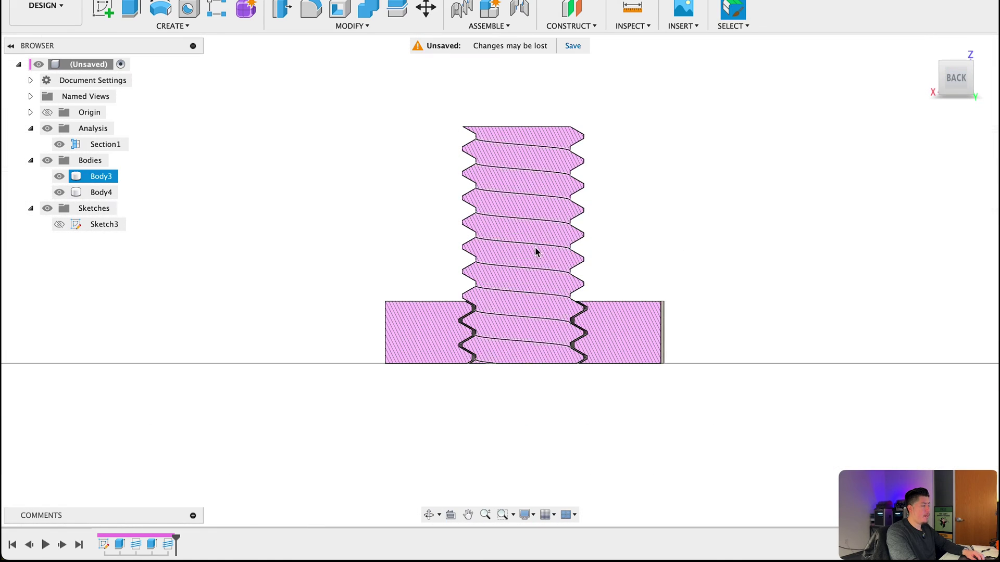
{"action": "scroll", "coordinate": [542, 292], "scroll_direction": "up", "scroll_amount": 5}
{"action": "left_click", "coordinate": [547, 247]}
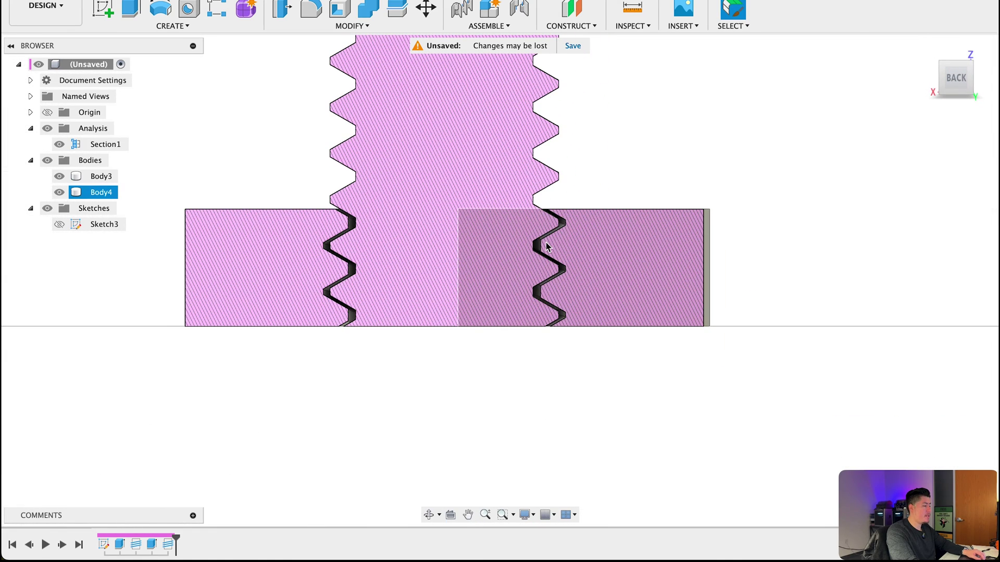
{"action": "key", "text": "Escape"}
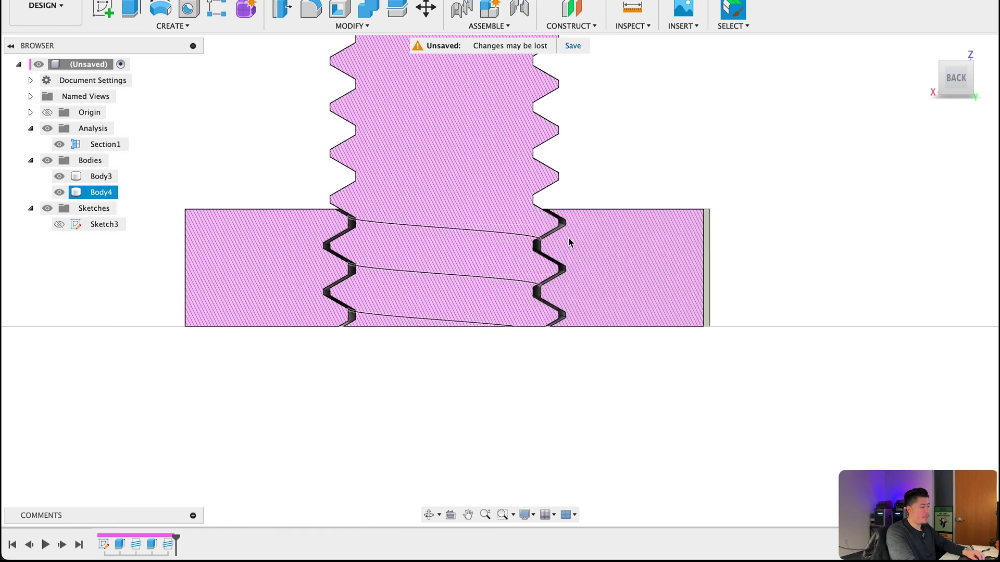
- Zoom in on the cross-section to compare the clearance gap between the interlocking threads
{"action": "scroll", "coordinate": [537, 199], "scroll_direction": "up", "scroll_amount": 4}
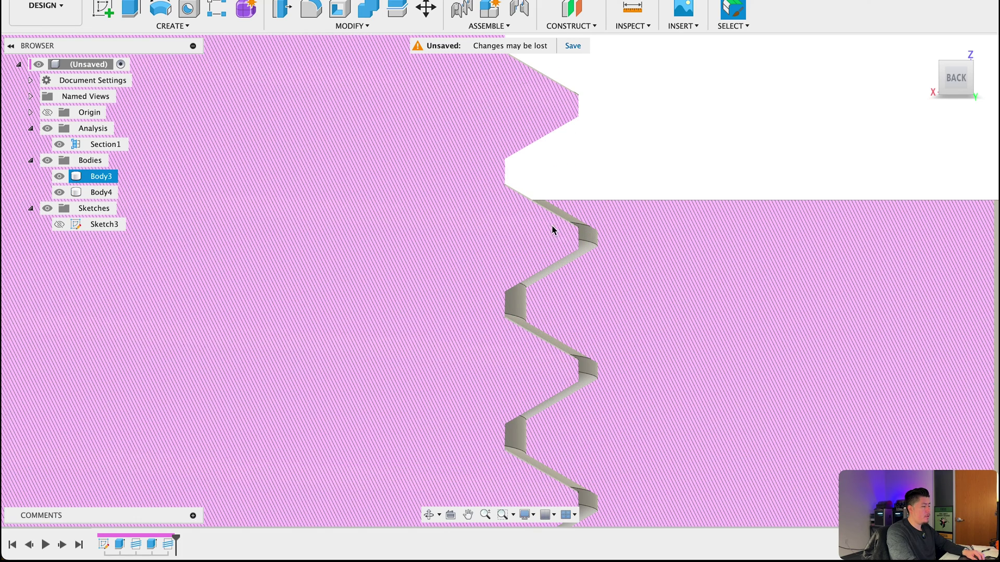
{"action": "left_click", "coordinate": [544, 208]}
{"action": "left_click", "coordinate": [541, 209]}
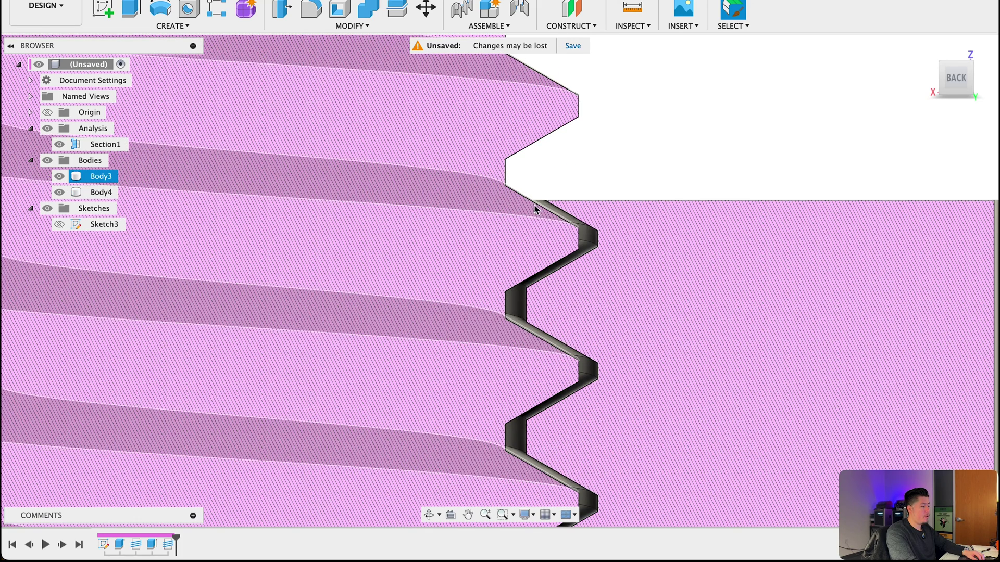
{"action": "left_click", "coordinate": [587, 239]}
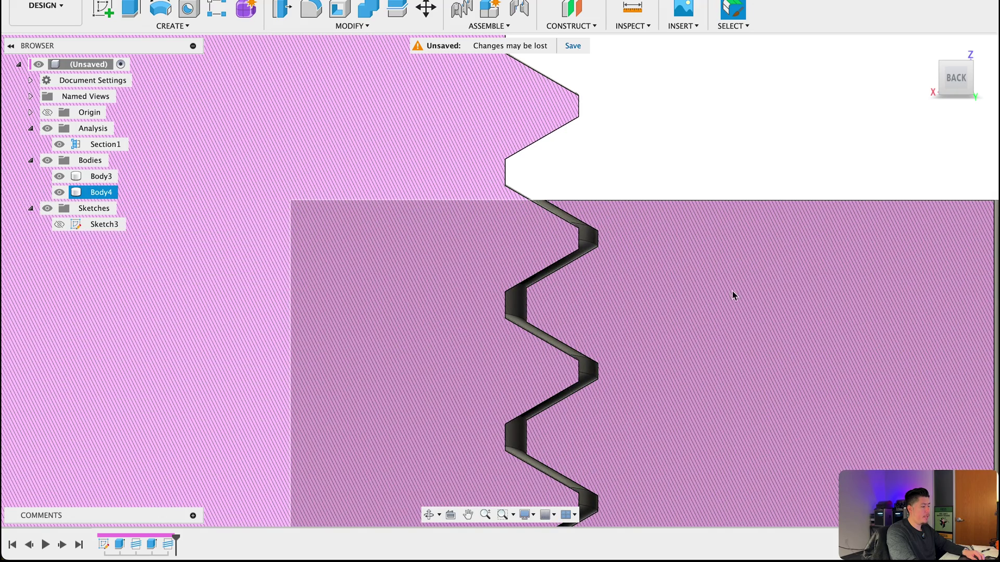
{"action": "left_click", "coordinate": [430, 318]}
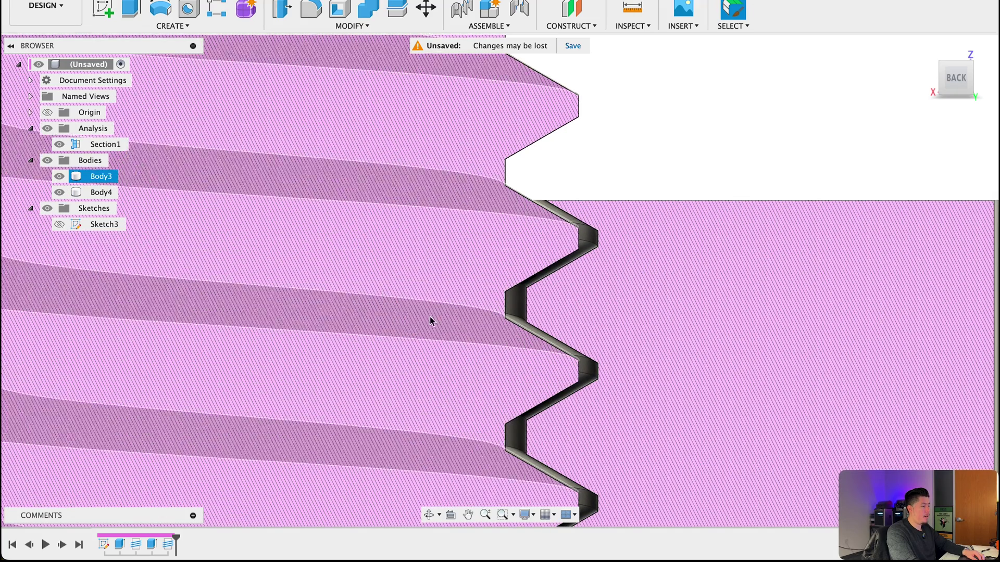
{"action": "scroll", "coordinate": [565, 229], "scroll_direction": "up", "scroll_amount": 2}
{"action": "scroll", "coordinate": [565, 219], "scroll_direction": "up", "scroll_amount": 2}
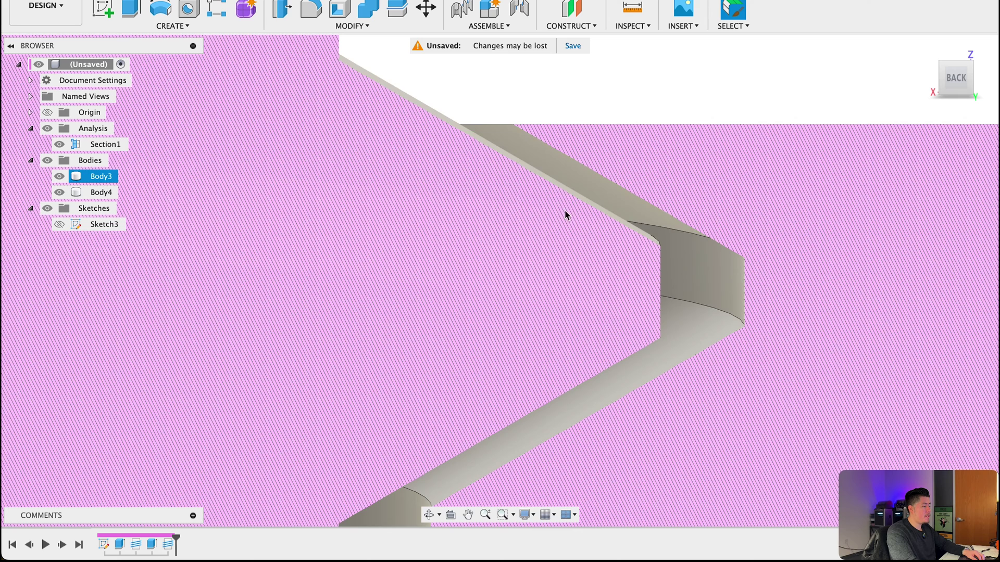
{"action": "scroll", "coordinate": [619, 241], "scroll_direction": "up", "scroll_amount": 2}
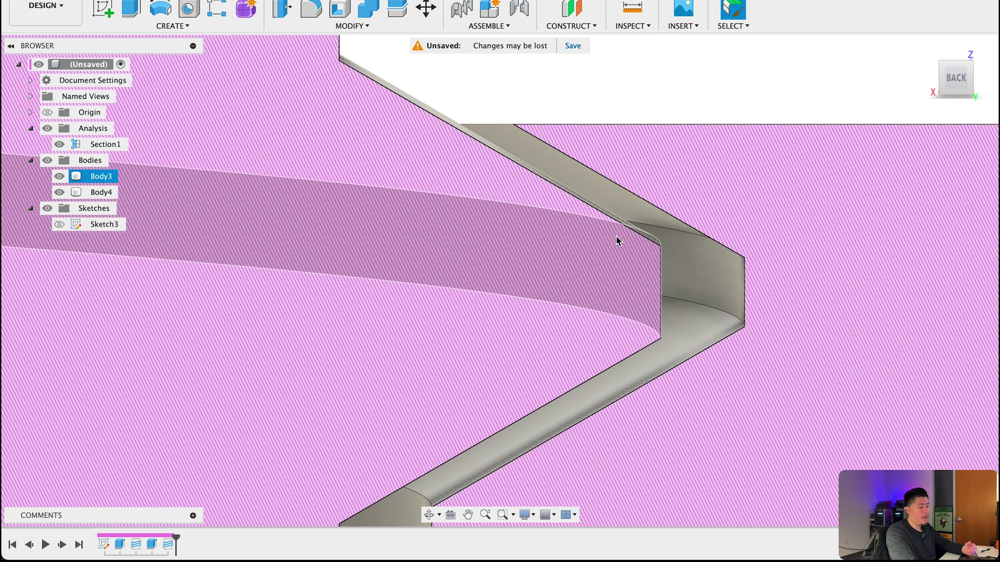
{"action": "left_click", "coordinate": [617, 211]}
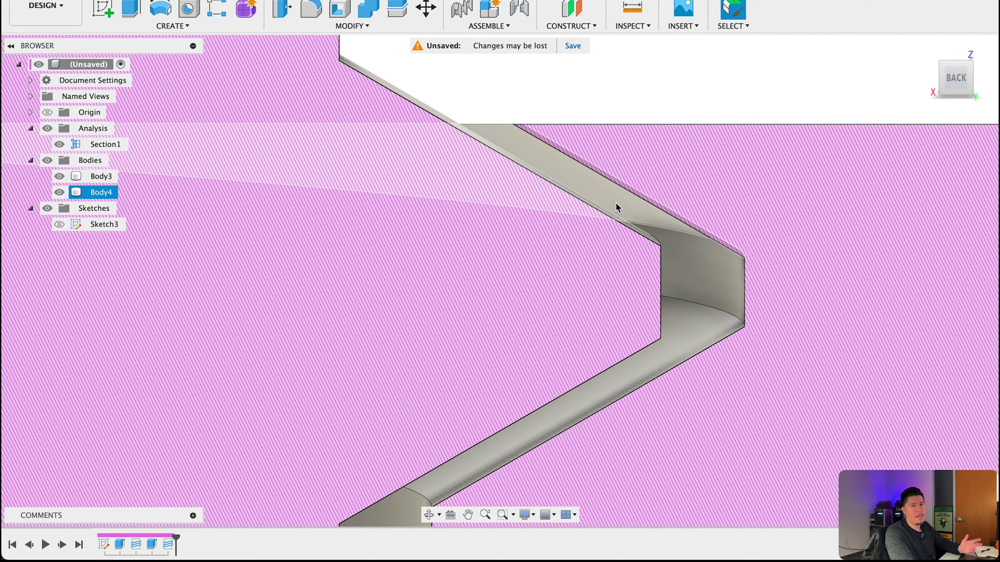
{"action": "scroll", "coordinate": [618, 208], "scroll_direction": "down", "scroll_amount": 10}
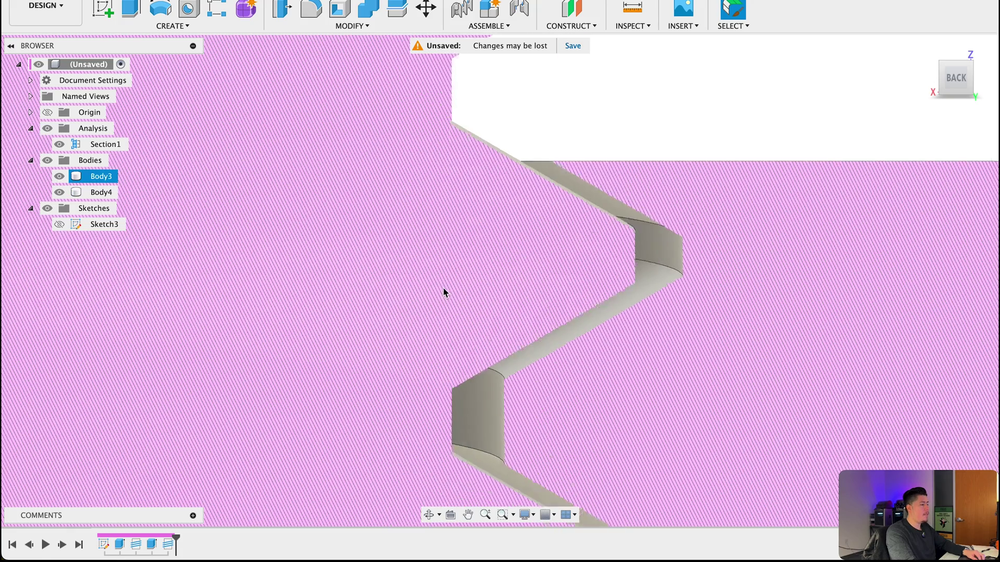
- Export the bolt body Body3 as the mesh file Body3.stl
{"action": "scroll", "coordinate": [509, 299], "scroll_direction": "down", "scroll_amount": 5}
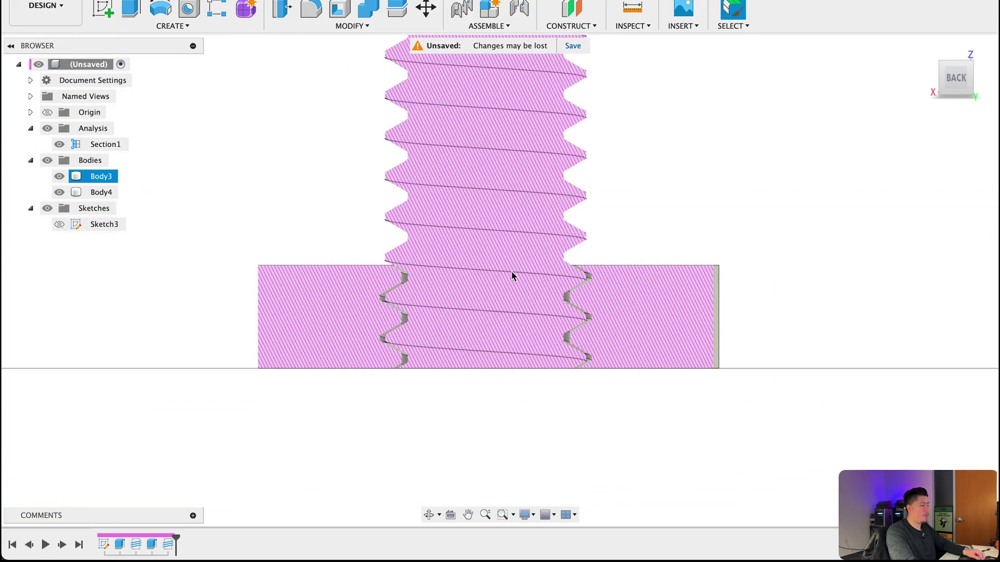
{"action": "mouse_move", "coordinate": [511, 277]}
{"action": "middle_mouse_down", "text": "shift"}
{"action": "mouse_move", "coordinate": [442, 325]}
{"action": "mouse_move", "coordinate": [466, 295]}
{"action": "mouse_move", "coordinate": [505, 290]}
{"action": "mouse_move", "coordinate": [524, 272]}
{"action": "middle_mouse_up", "text": "shift"}
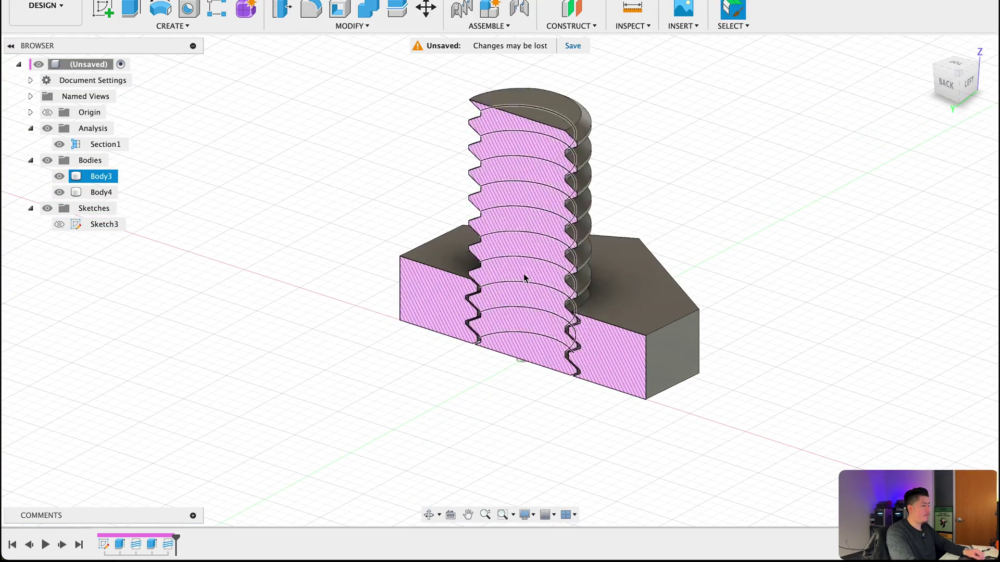
{"action": "left_click", "coordinate": [395, 205]}
{"action": "middle_click_drag", "start_coordinate": [396, 207], "coordinate": [387, 216]}
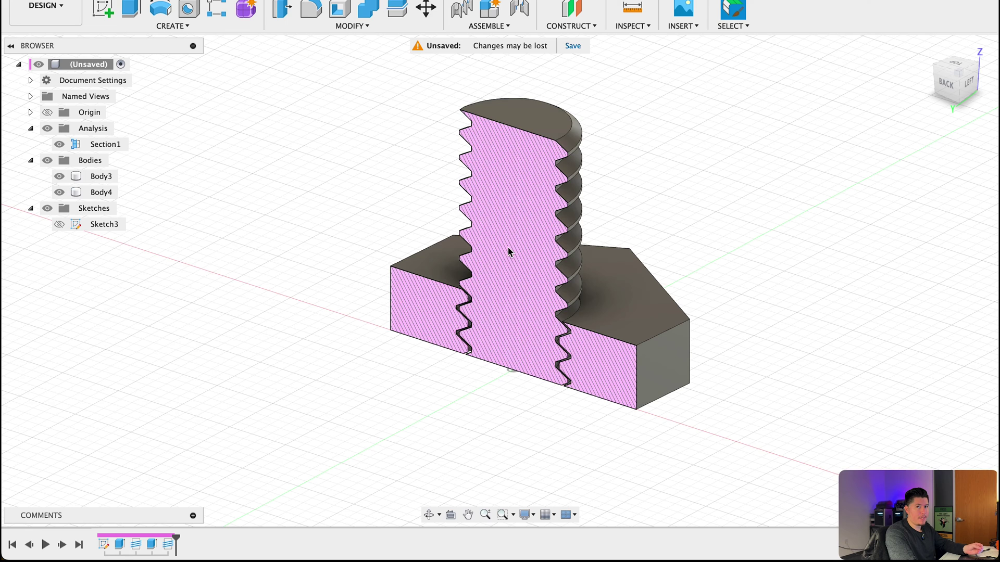
{"action": "right_click", "coordinate": [99, 177]}
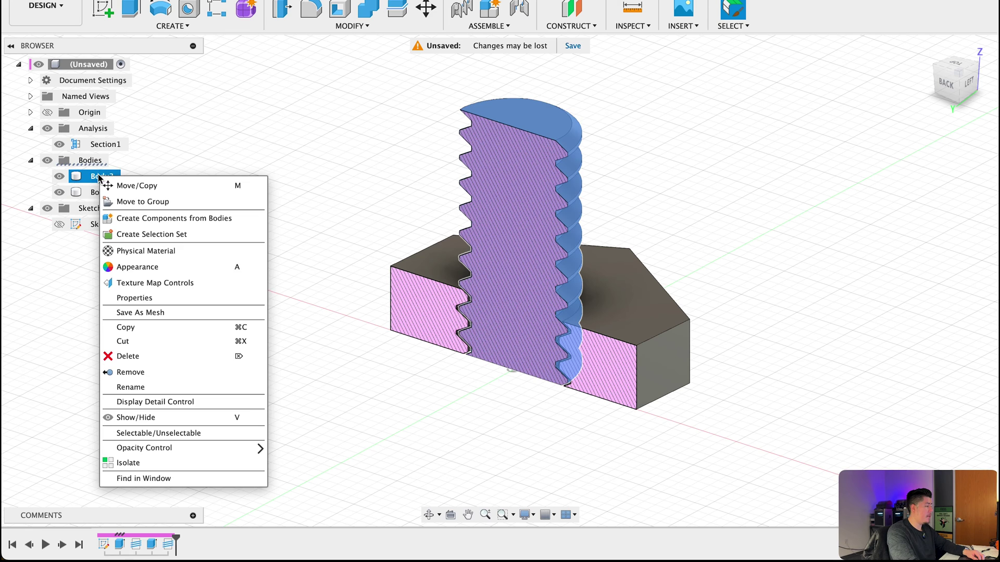
{"action": "left_click", "coordinate": [172, 314]}
{"action": "left_click", "coordinate": [916, 393]}
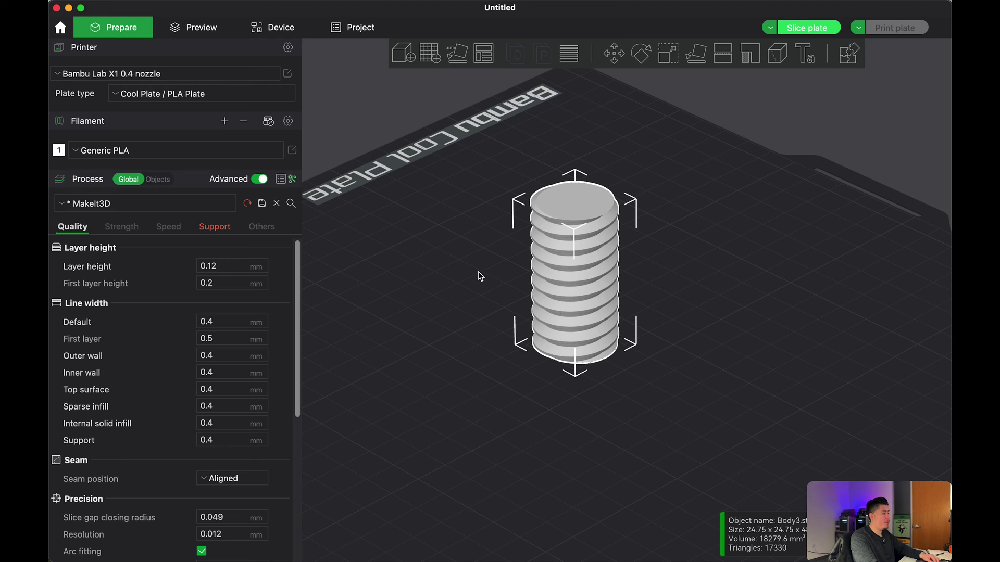
- Slice the bolt's plate at 0.12 mm layer height and check the 1h5m, 9.11 g estimate
{"action": "left_click_drag", "start_coordinate": [471, 290], "coordinate": [573, 218]}
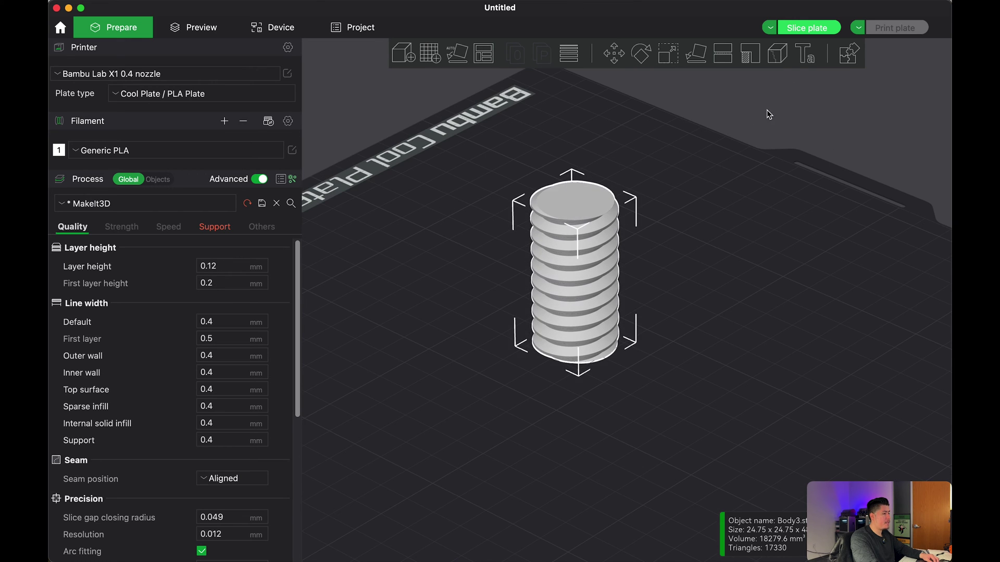
{"action": "left_click", "coordinate": [797, 32]}
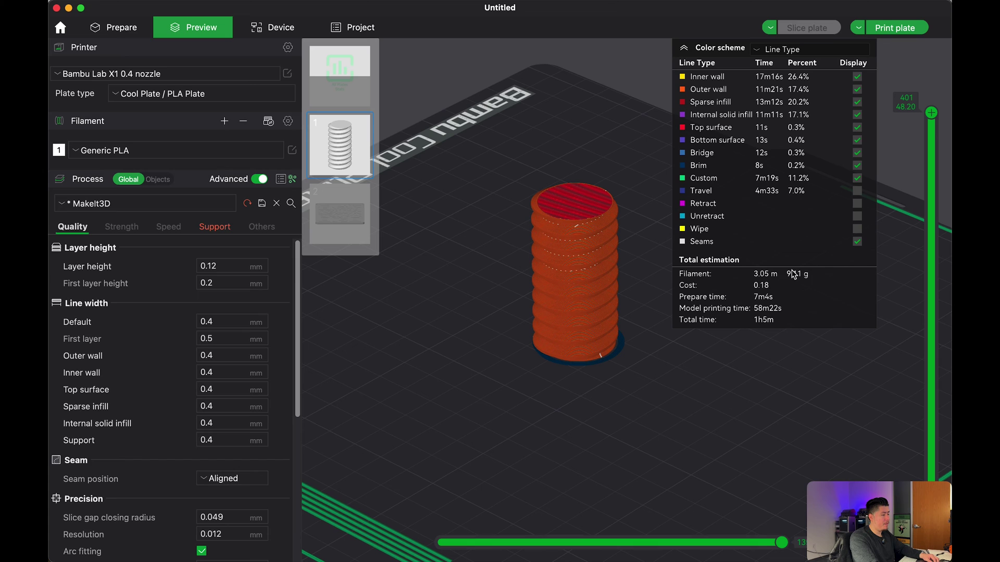
{"action": "left_click", "coordinate": [117, 27]}
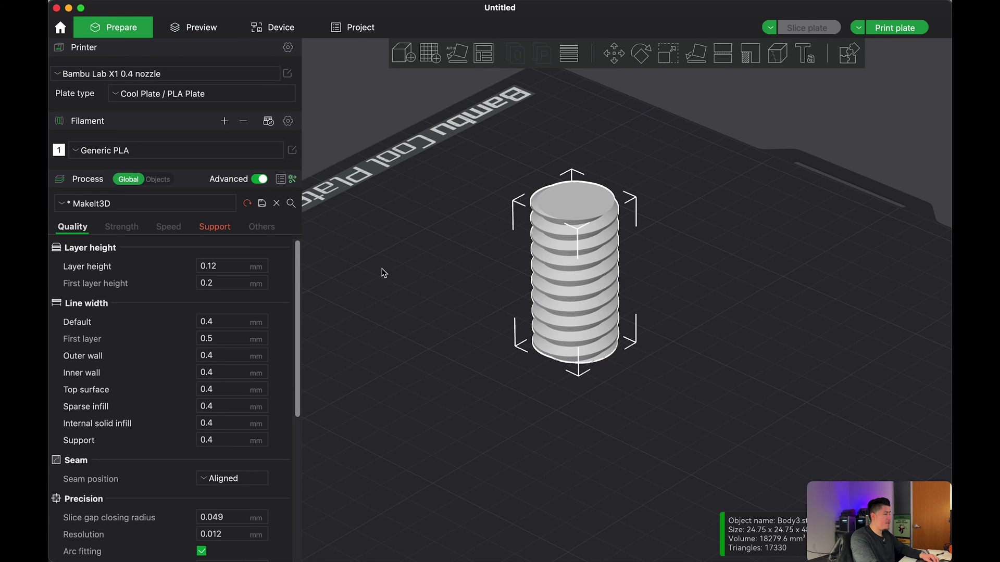
- Change the layer height to 0.2 mm and slice the plate for a 43m0s estimate
{"action": "left_click_drag", "start_coordinate": [225, 268], "coordinate": [208, 267]}
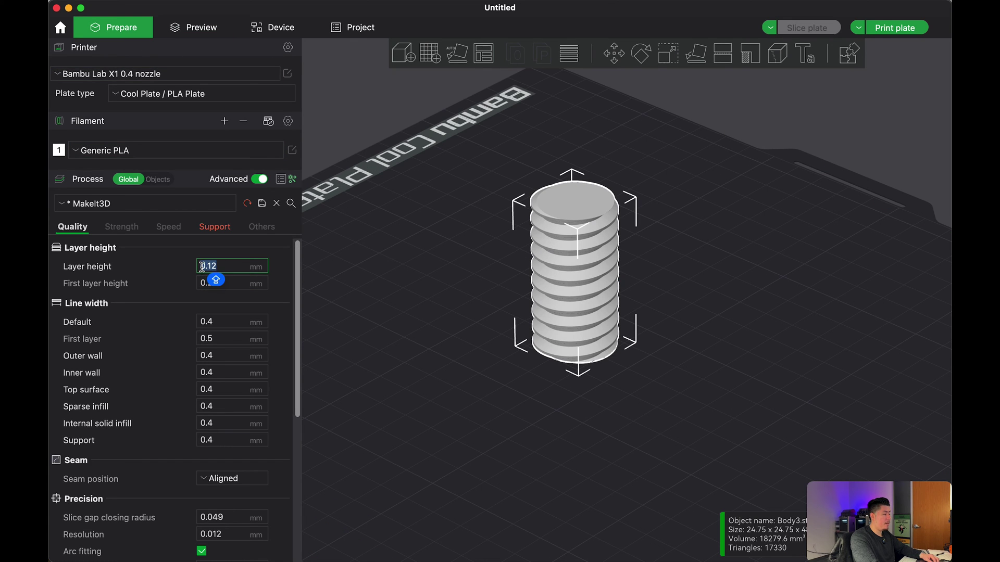
{"action": "left_click", "coordinate": [223, 266]}
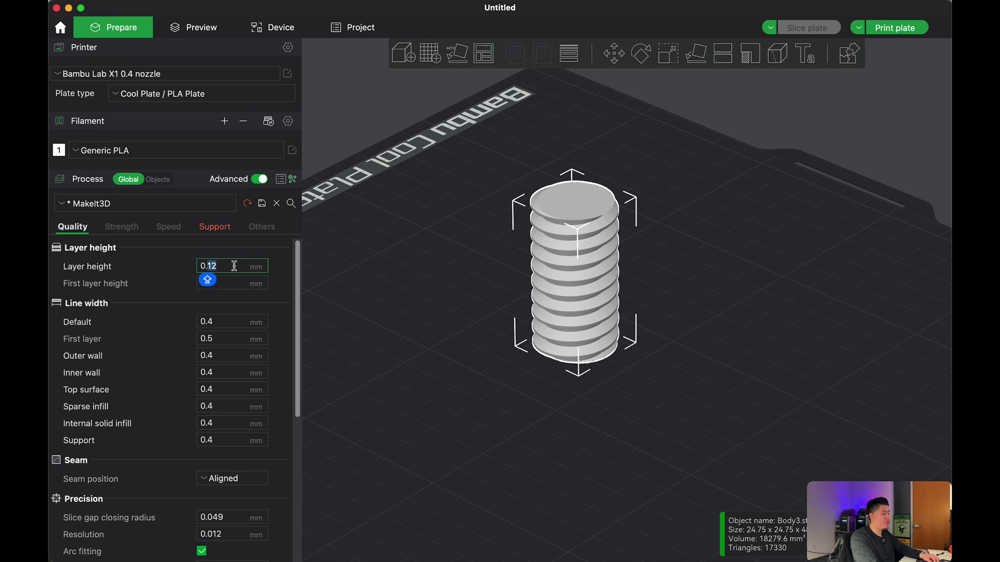
{"action": "key", "text": "BackSpace"}
{"action": "key", "text": "BackSpace"}
{"action": "type", "text": "2"}
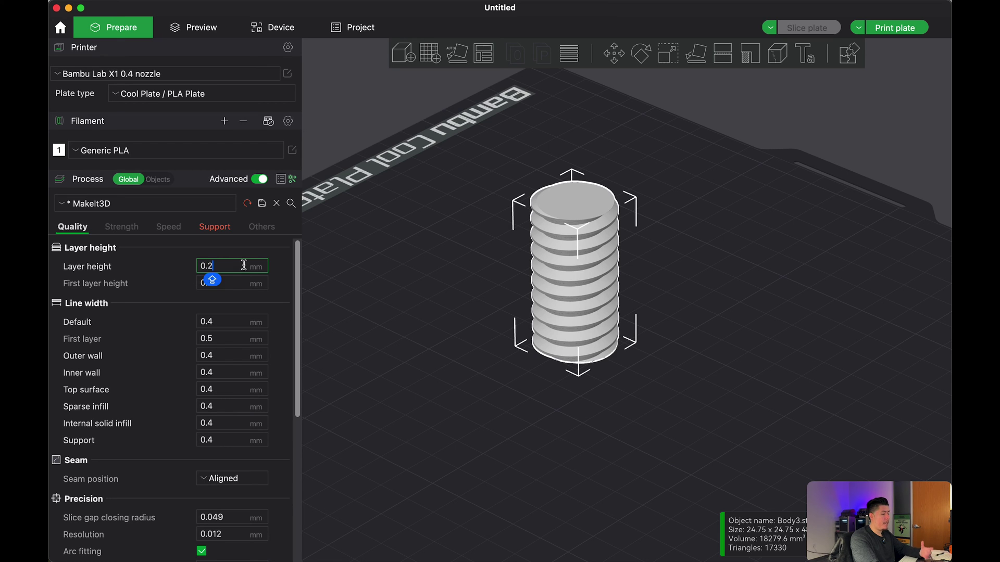
{"action": "key", "text": "Return"}
{"action": "key", "text": "super+r"}
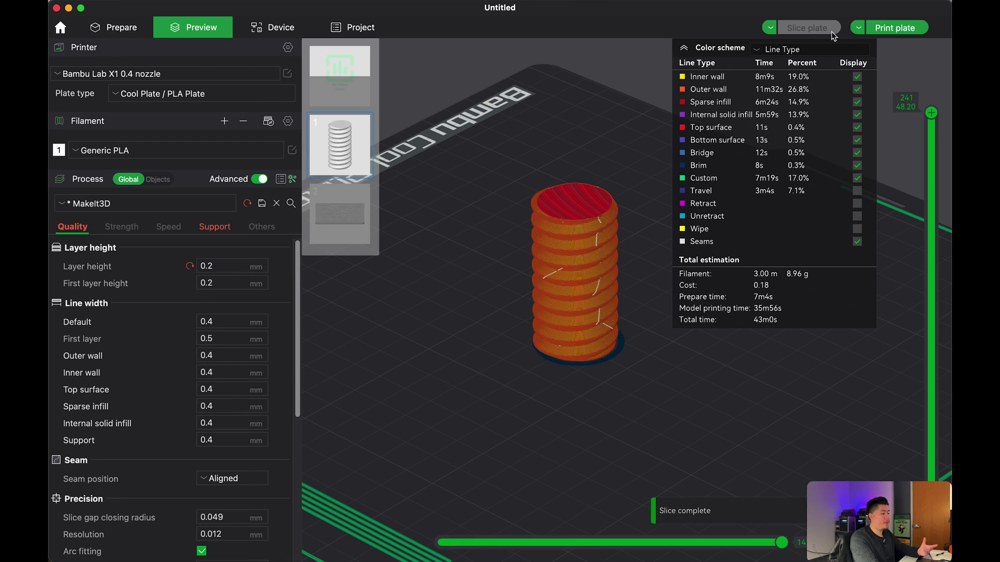
{"action": "scroll", "coordinate": [600, 258], "scroll_direction": "up", "scroll_amount": 5}
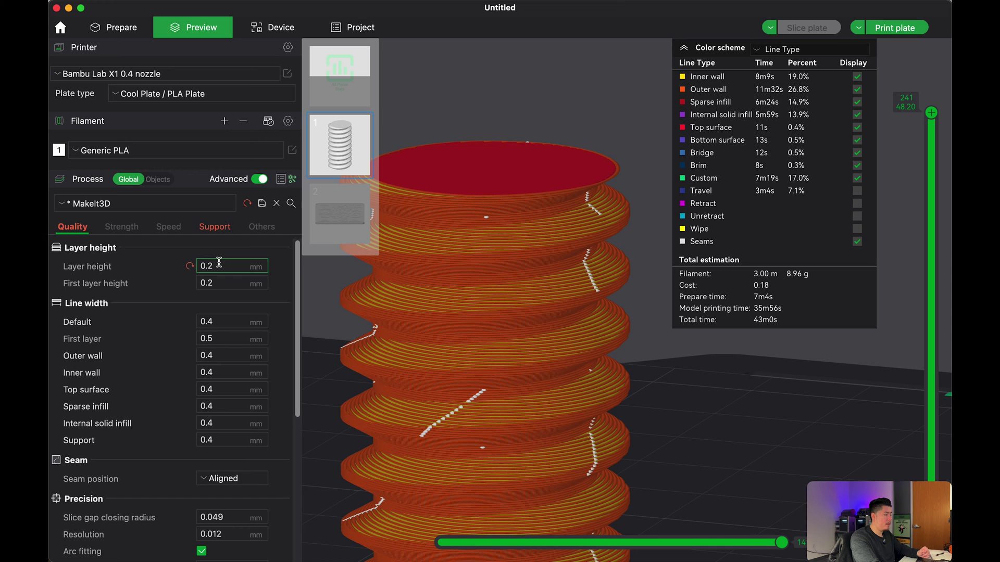
- Set the layer height back to 0.12 mm and re-slice, giving 1h5m again
{"action": "key", "text": "BackSpace"}
{"action": "type", "text": "1"}
{"action": "key", "text": "Return"}
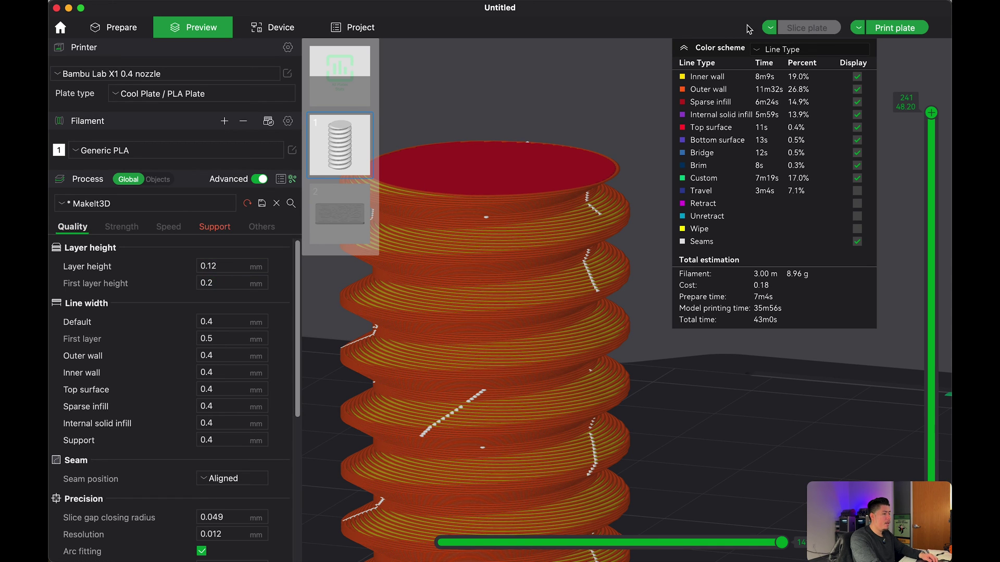
{"action": "left_click", "coordinate": [818, 30]}
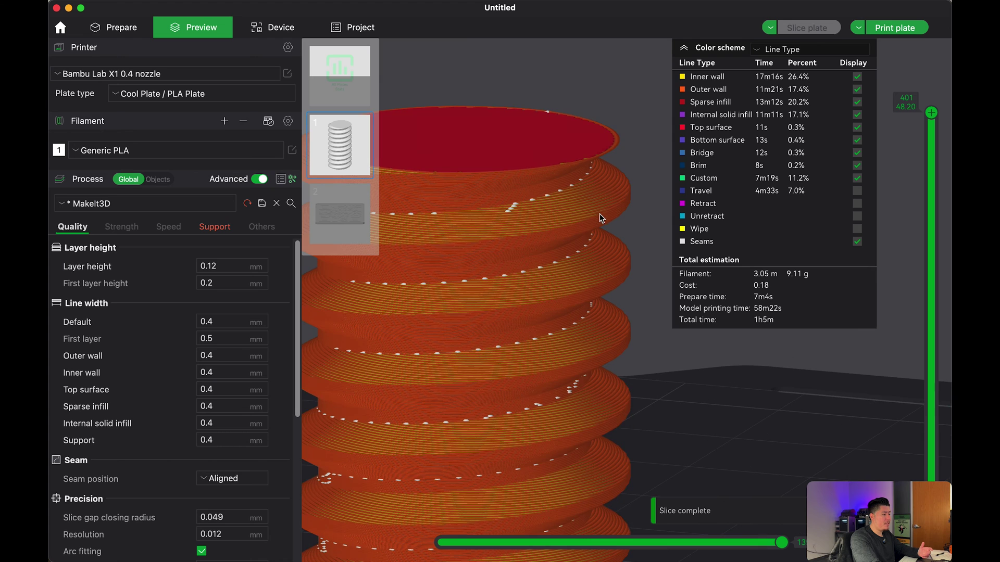
{"action": "left_click_drag", "start_coordinate": [601, 217], "coordinate": [524, 346]}
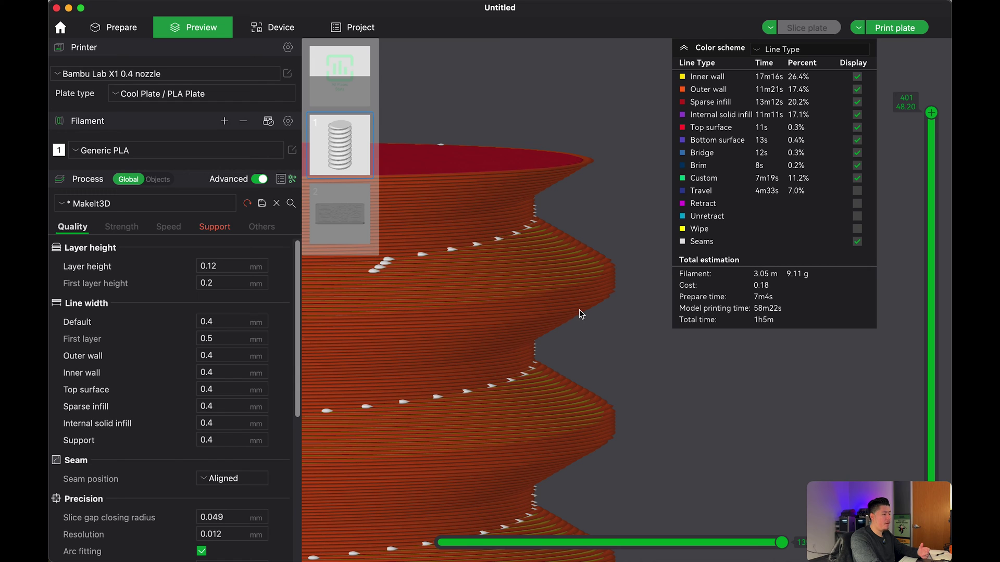
- Re-slice at 0.2 mm layer height to inspect the coarser thread layers, then start reverting to 0.12 mm
{"action": "double_click", "coordinate": [208, 266]}
{"action": "type", "text": "0.2"}
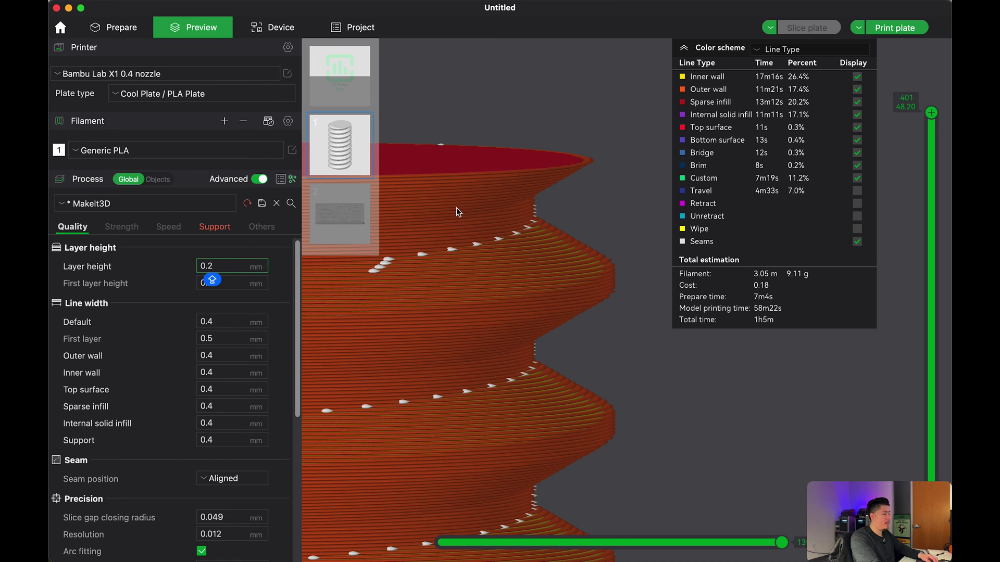
{"action": "left_click", "coordinate": [809, 28]}
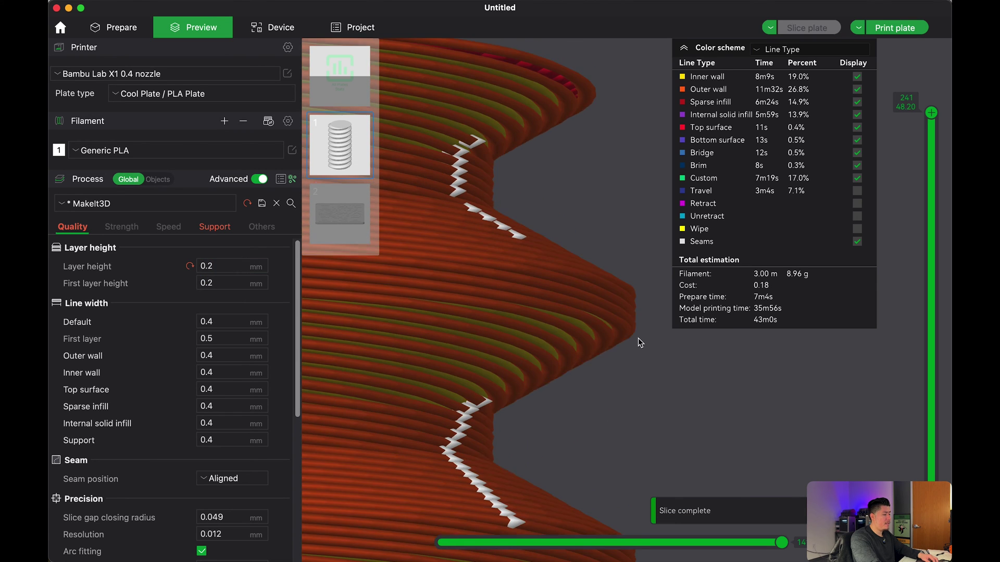
{"action": "left_click_drag", "start_coordinate": [641, 343], "coordinate": [639, 344]}
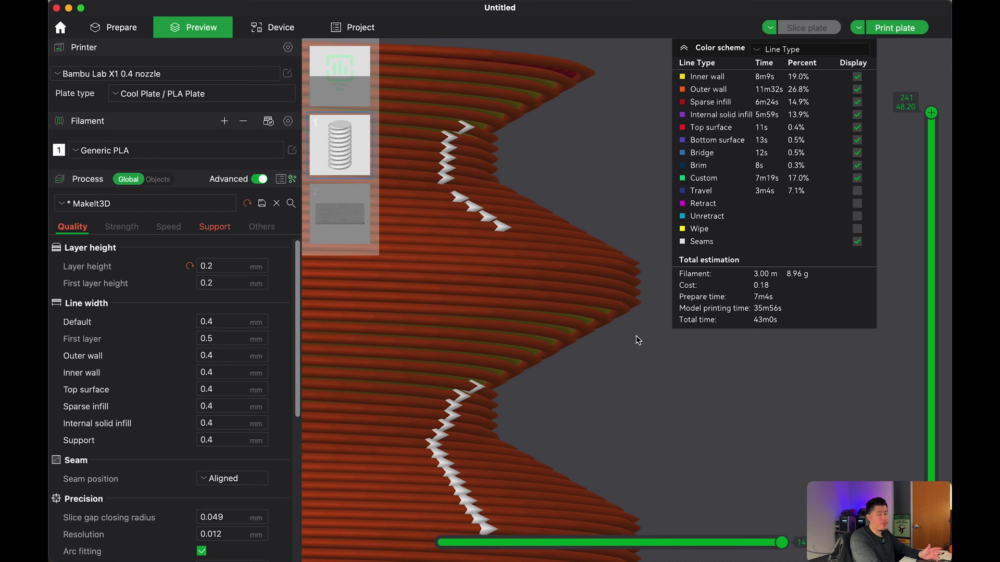
{"action": "scroll", "coordinate": [635, 337], "scroll_direction": "down", "scroll_amount": 10}
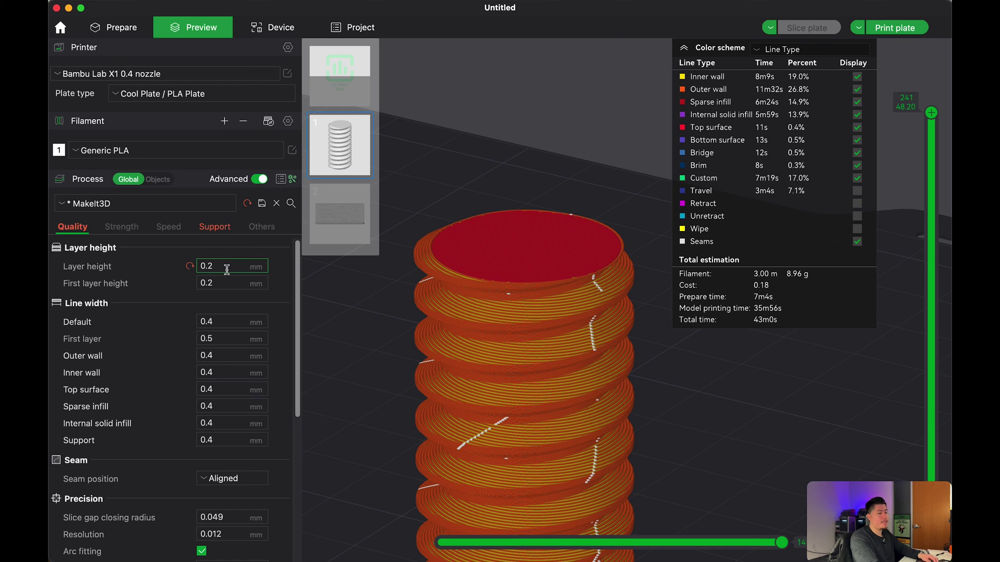
{"action": "left_click", "coordinate": [227, 269]}
{"action": "key", "text": "BackSpace"}
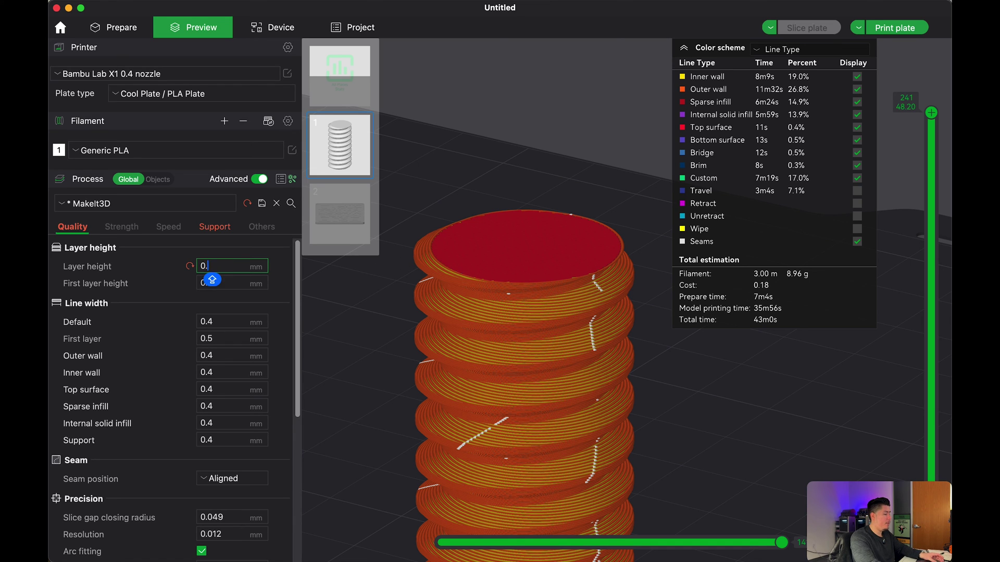
- Enter 0.12 mm layer height and slice the bolt, estimating 1h5m and 3.05 m (9.11 g) filament
{"action": "type", "text": "12"}
{"action": "left_click", "coordinate": [488, 204]}
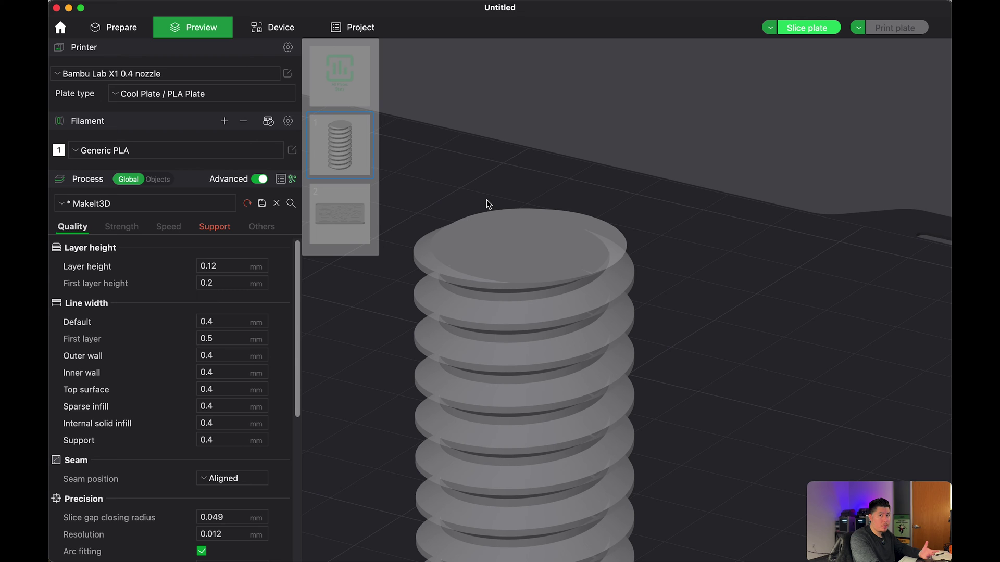
{"action": "left_click", "coordinate": [797, 30]}
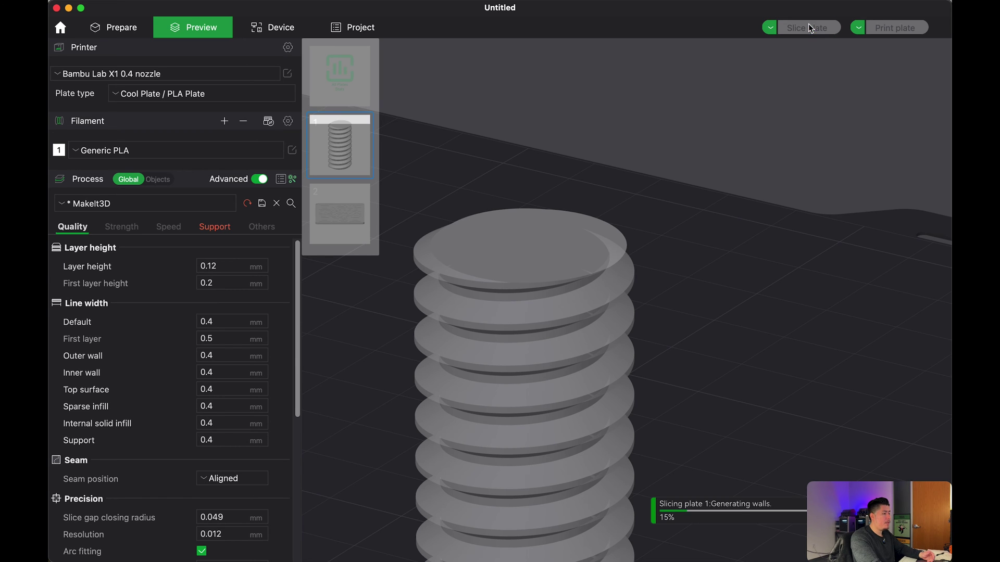
{"action": "scroll", "coordinate": [646, 411], "scroll_direction": "down", "scroll_amount": 3}
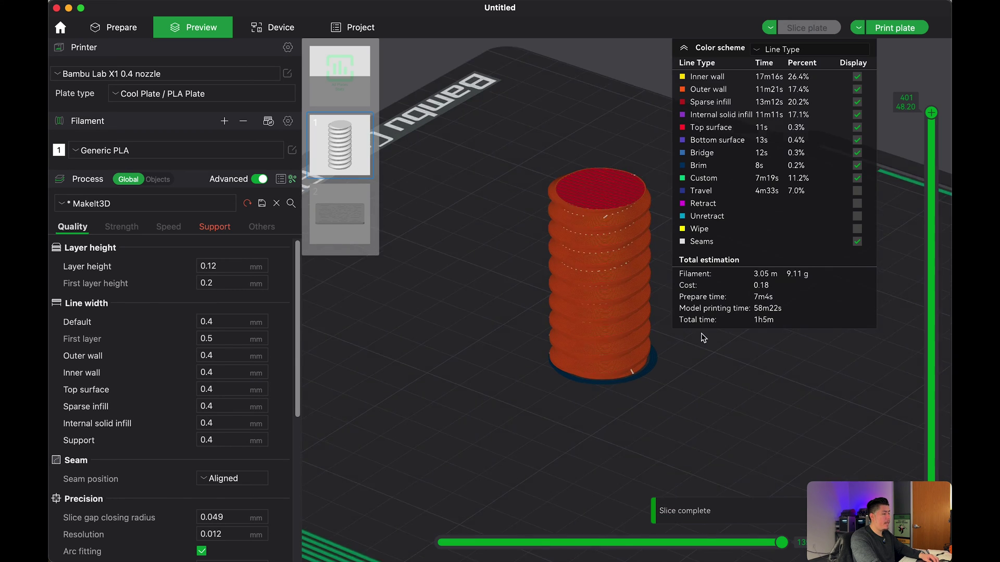